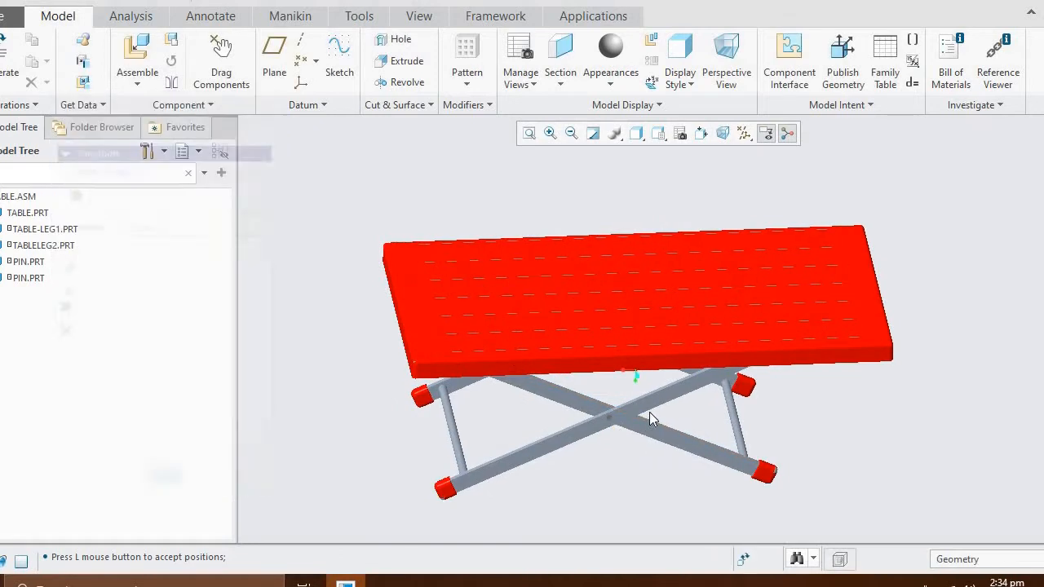
# - Move a leg of the finished folding table with Drag Components to check how the leg mechanism folds
pyautogui.moveTo(620, 449); pyautogui.dragTo(616, 432, button='middle')
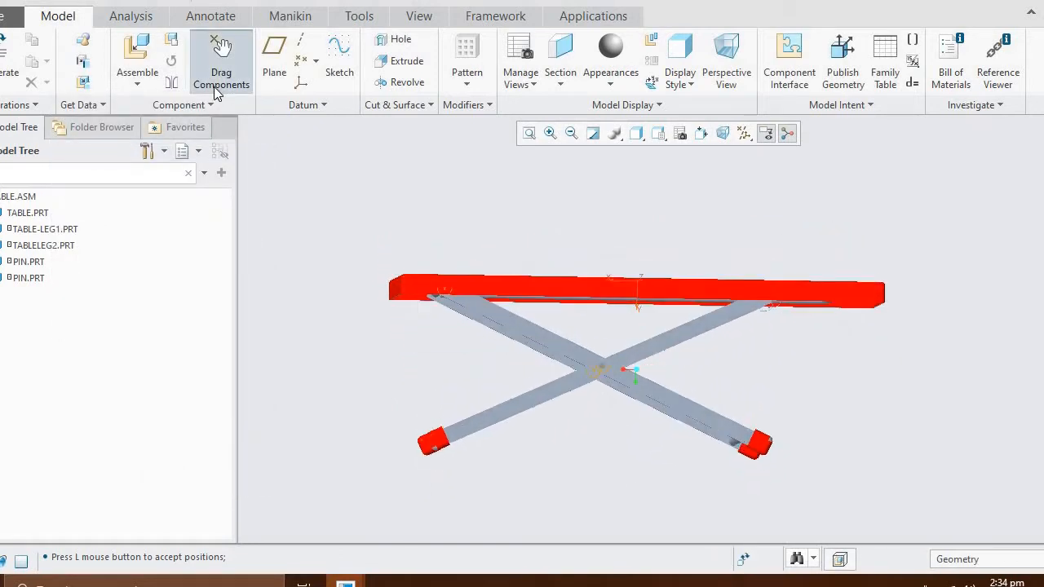
pyautogui.click(215, 89)
pyautogui.click(488, 419)
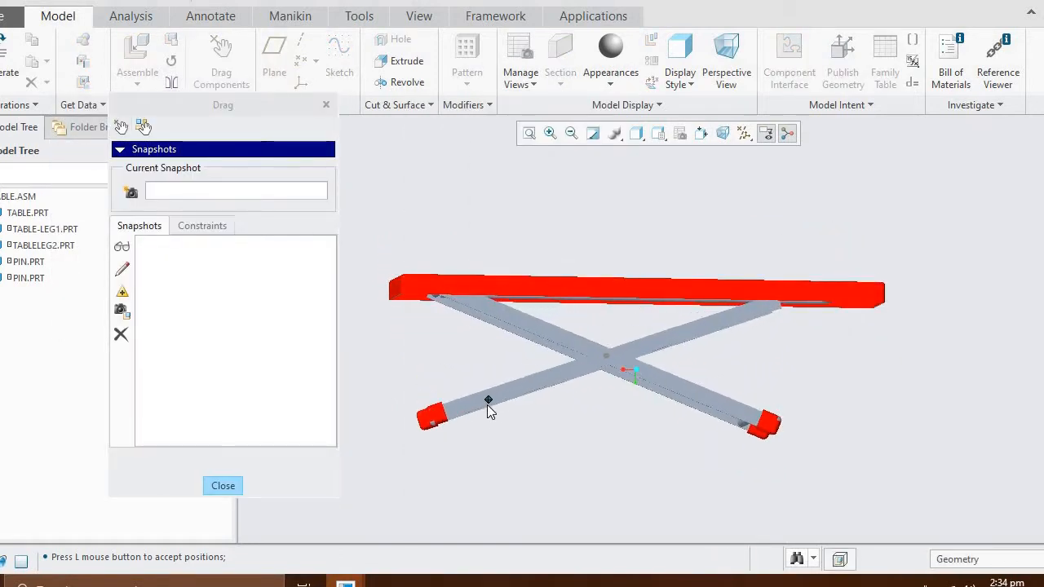
pyautogui.click(488, 420)
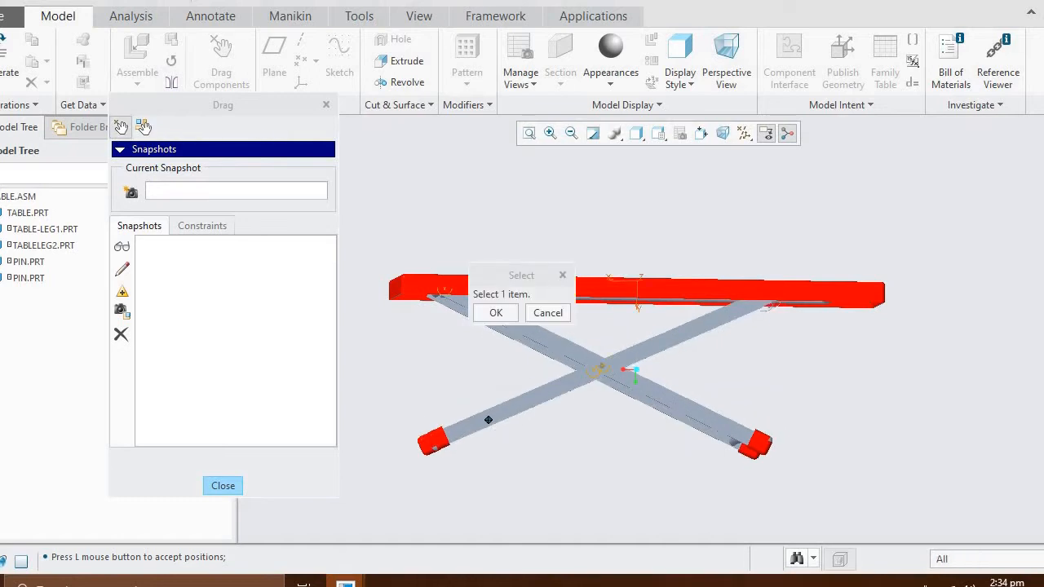
pyautogui.moveTo(541, 470); pyautogui.dragTo(541, 483, button='middle')
pyautogui.click(510, 426)
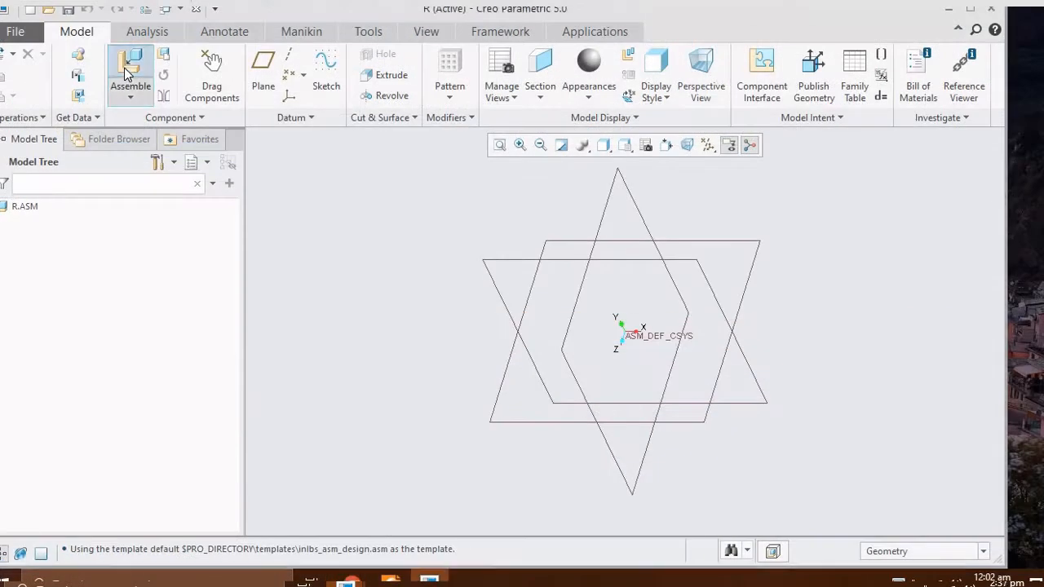
# - Bring table.prt from the creo work folder on the Desktop into the empty assembly as its first component
pyautogui.click(129, 73)
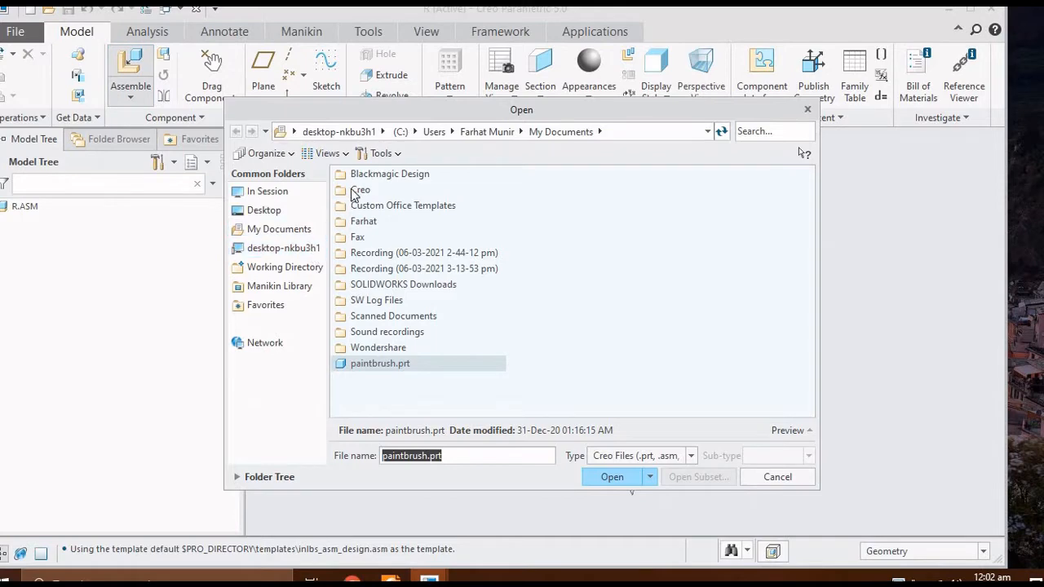
pyautogui.click(290, 210)
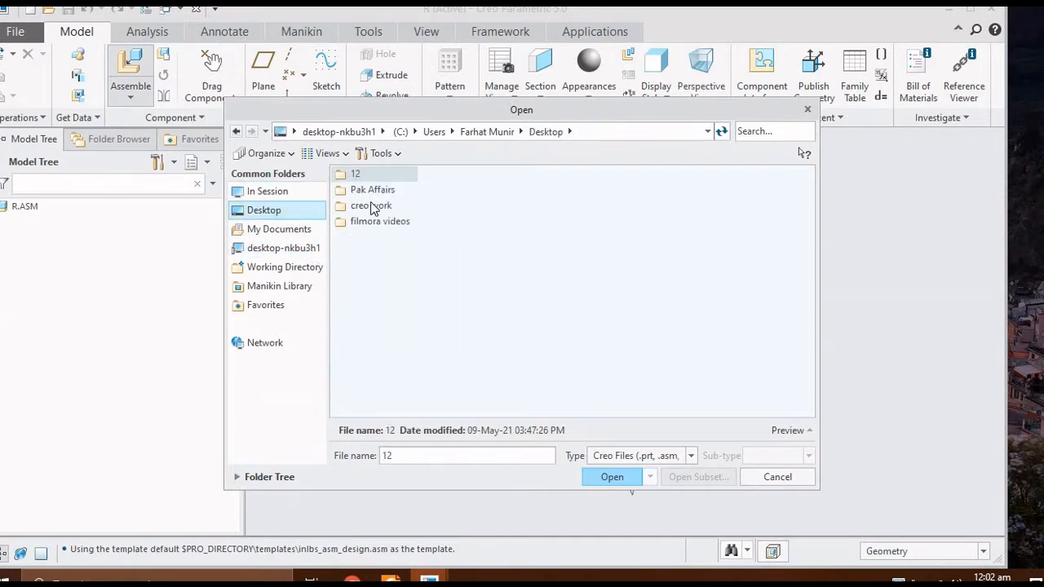
pyautogui.doubleClick(372, 206)
pyautogui.click(363, 237)
pyautogui.click(612, 476)
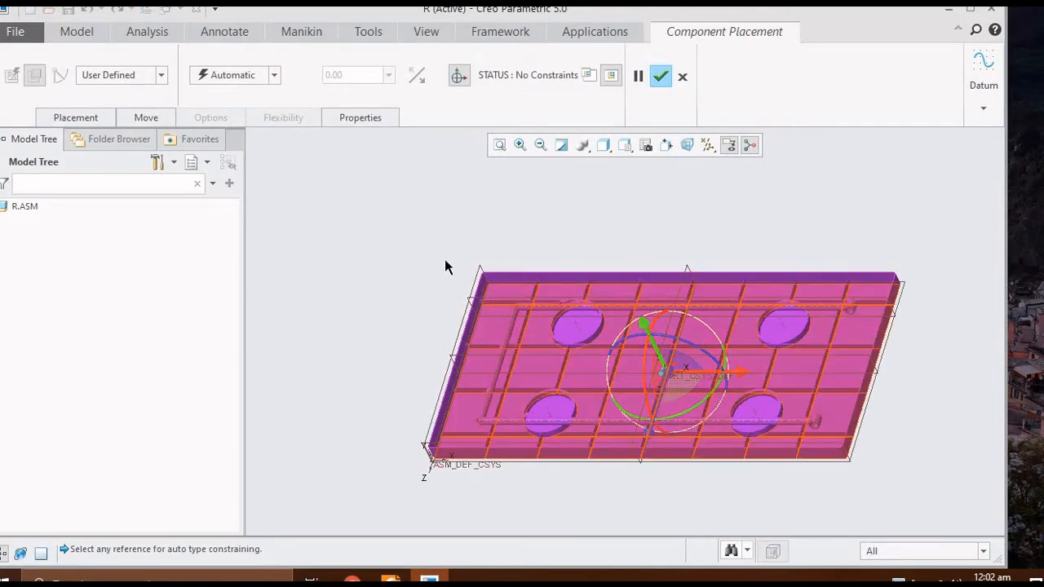
# - Constrain the tabletop with the Default constraint and accept its placement
pyautogui.scroll(3, 446, 266)
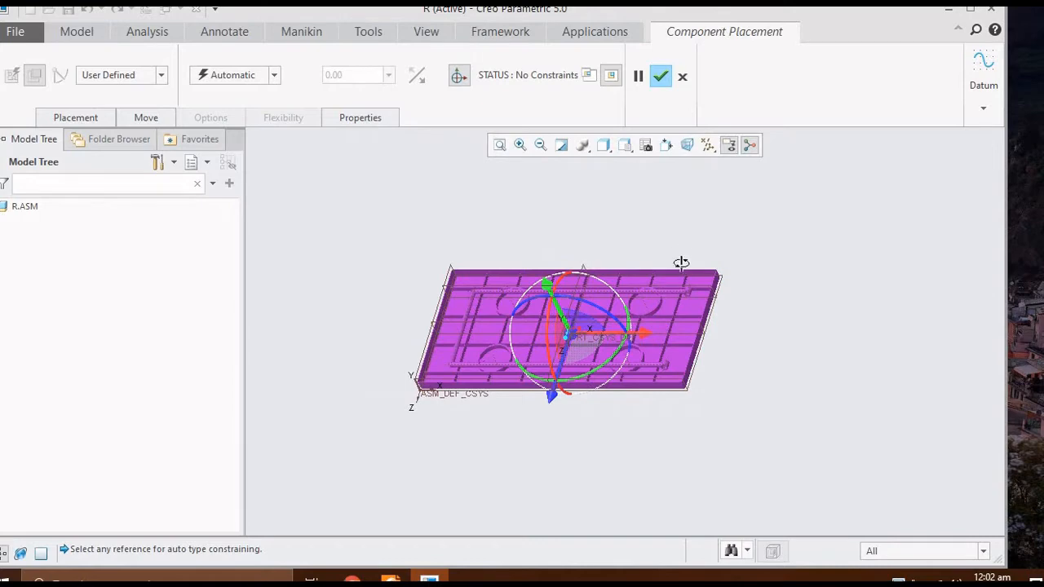
pyautogui.moveTo(680, 261); pyautogui.dragTo(677, 335, button='middle')
pyautogui.click(162, 75)
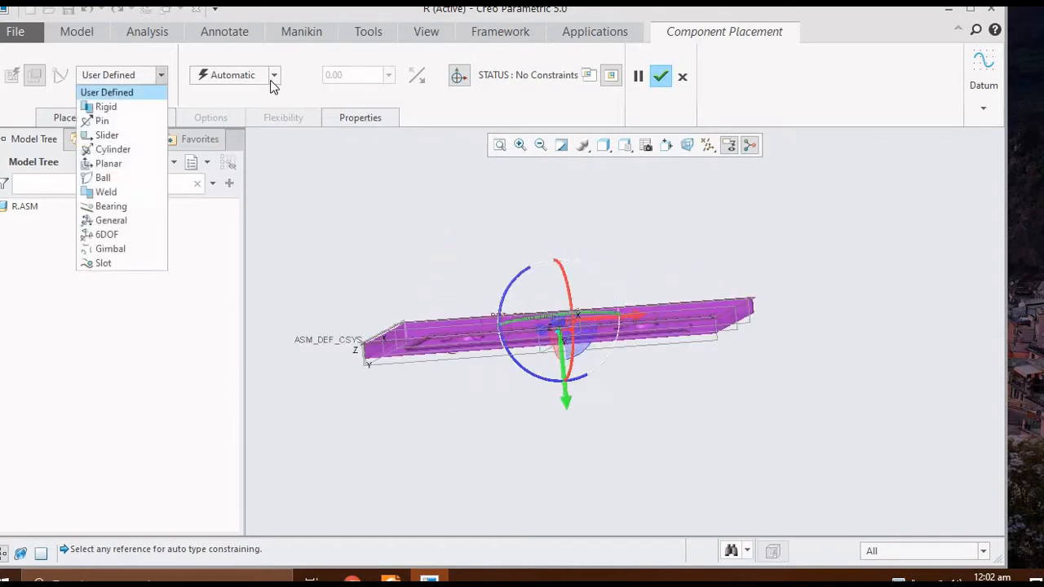
pyautogui.click(272, 82)
pyautogui.click(274, 75)
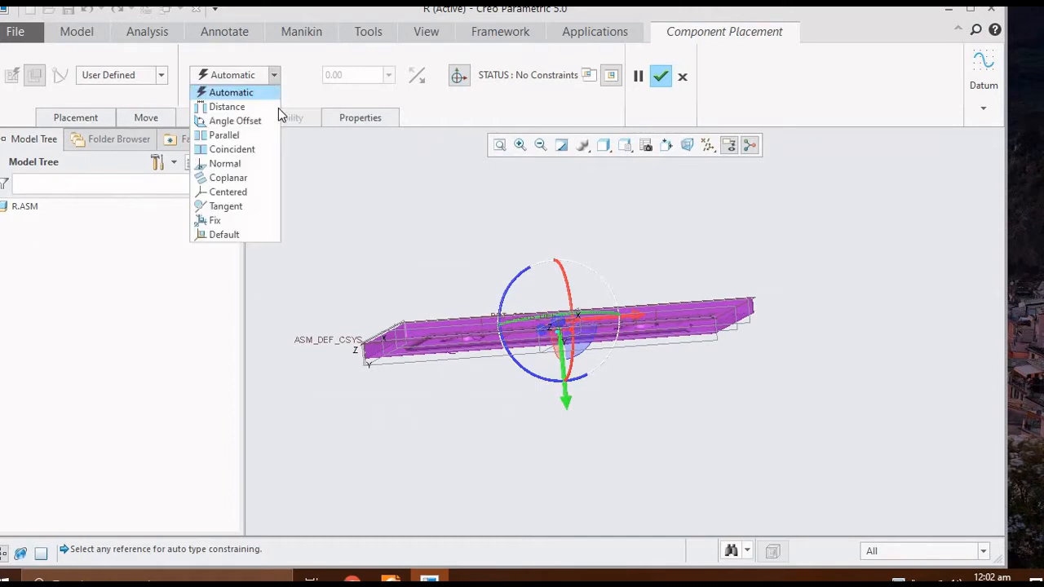
pyautogui.click(231, 238)
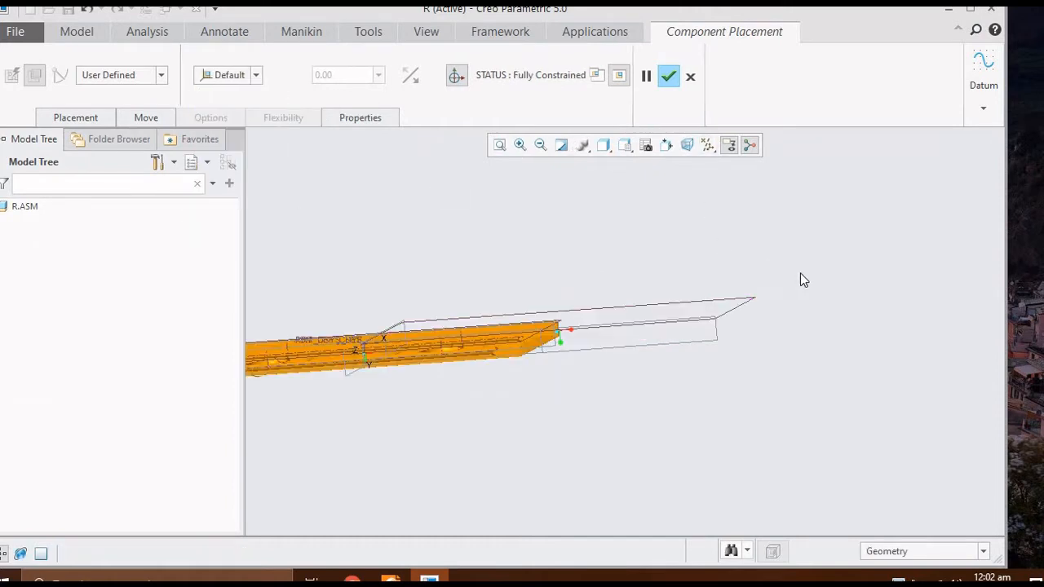
pyautogui.scroll(2, 800, 275)
pyautogui.scroll(-4, 566, 298)
pyautogui.scroll(3, 533, 295)
pyautogui.scroll(-2, 441, 289)
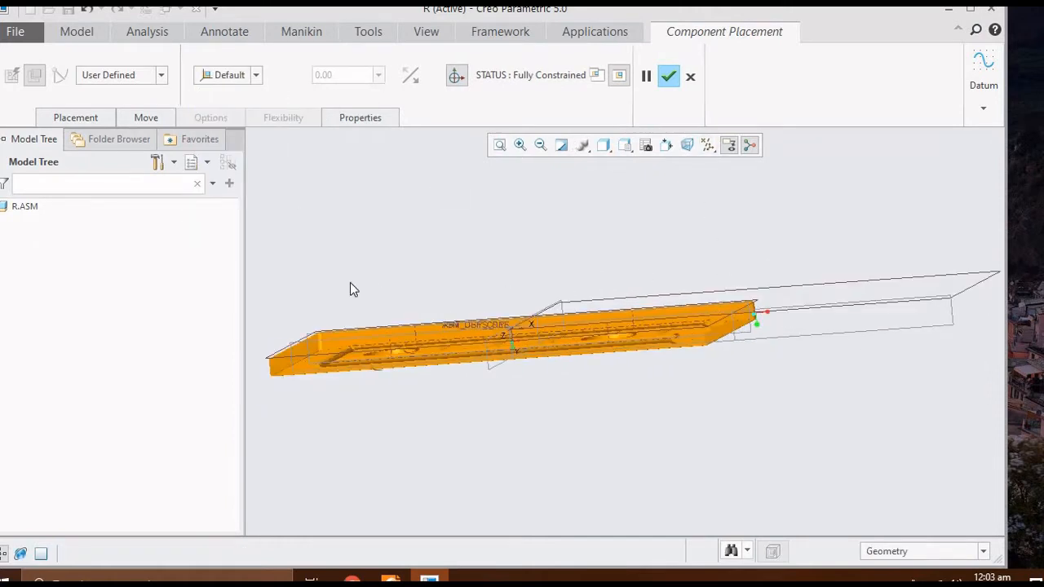
pyautogui.scroll(-1, 353, 290)
pyautogui.click(663, 82)
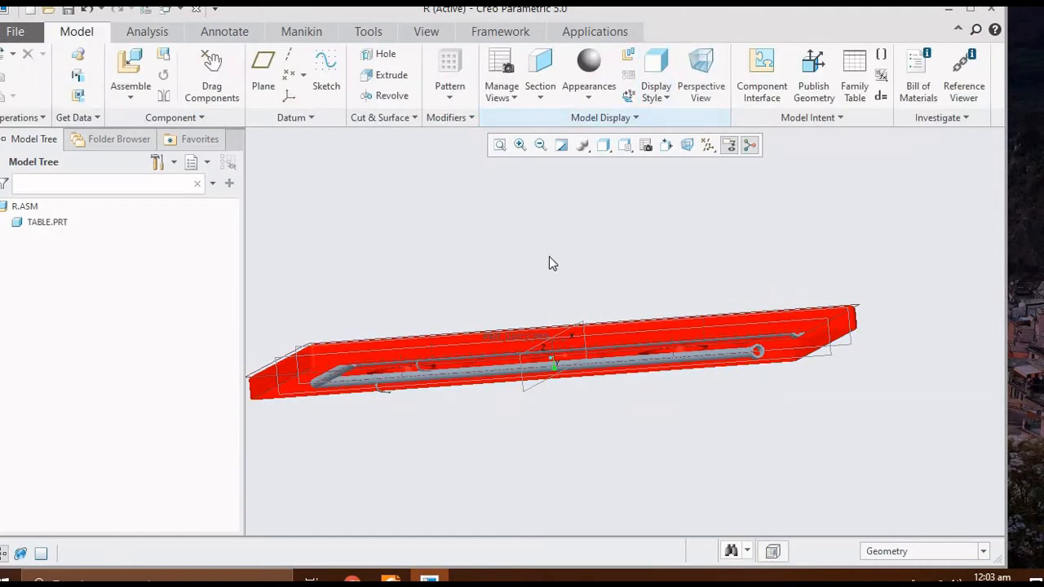
# - Bring table-leg1.prt from the creo work folder into the assembly for placement
pyautogui.scroll(1, 570, 265)
pyautogui.moveTo(574, 271); pyautogui.dragTo(560, 253, button='middle')
pyautogui.scroll(-1, 364, 344)
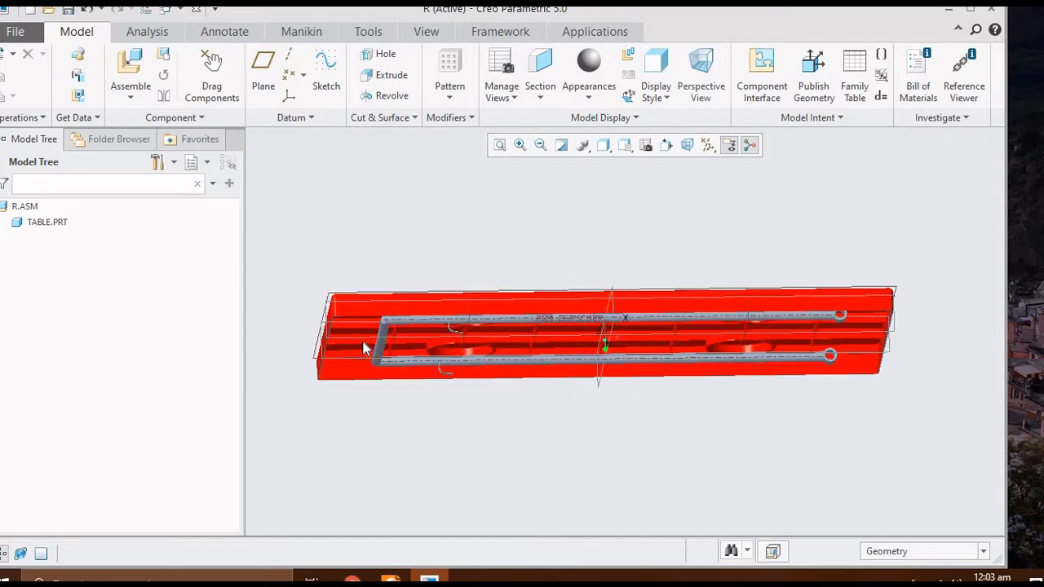
pyautogui.click(133, 77)
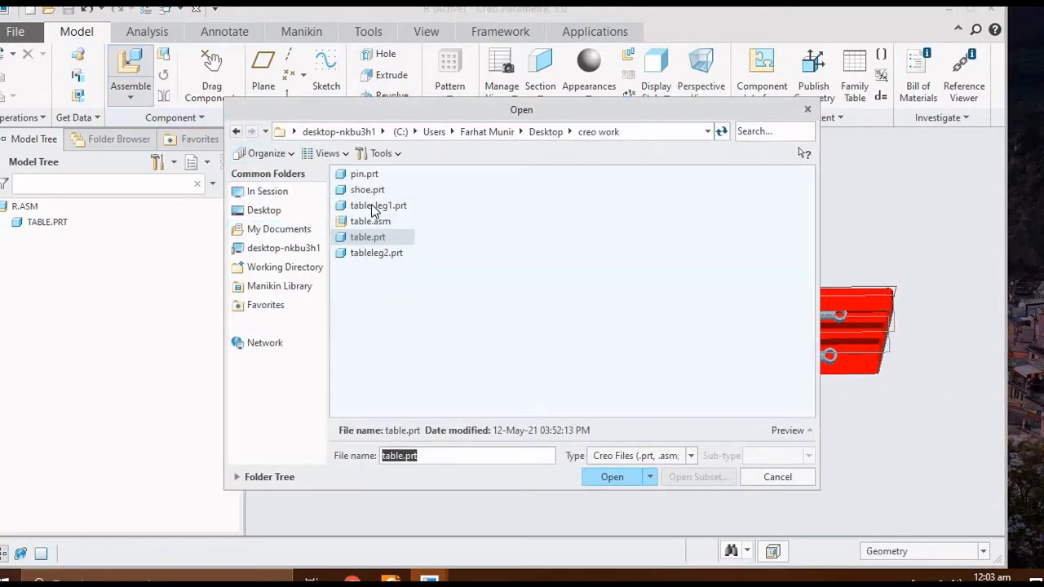
pyautogui.click(371, 205)
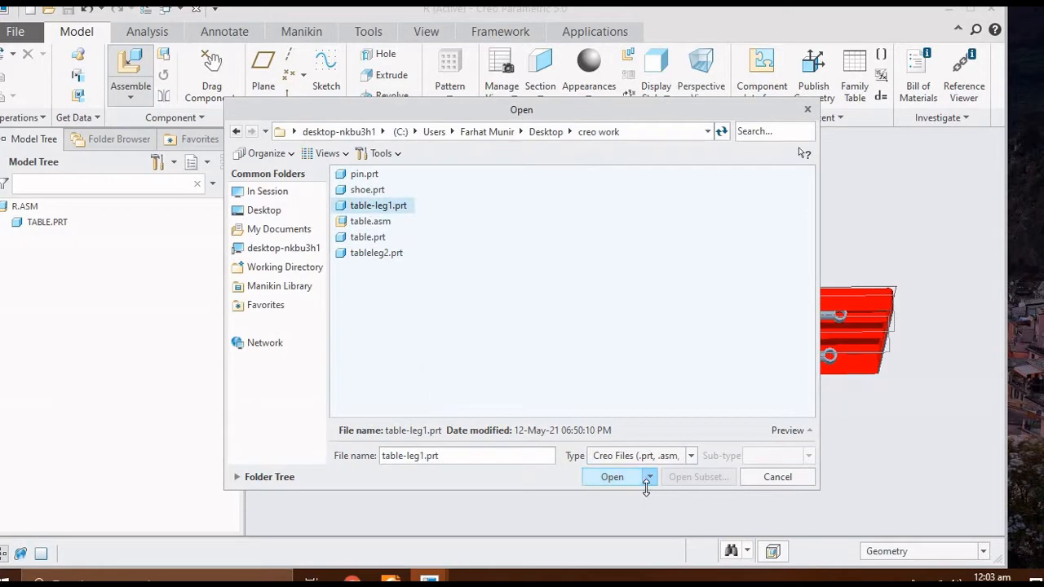
pyautogui.click(612, 477)
# - Make the axis of the leg's cross rod coincident with the tabletop ring's axis and set the connection type to Pin
pyautogui.scroll(-3, 762, 460)
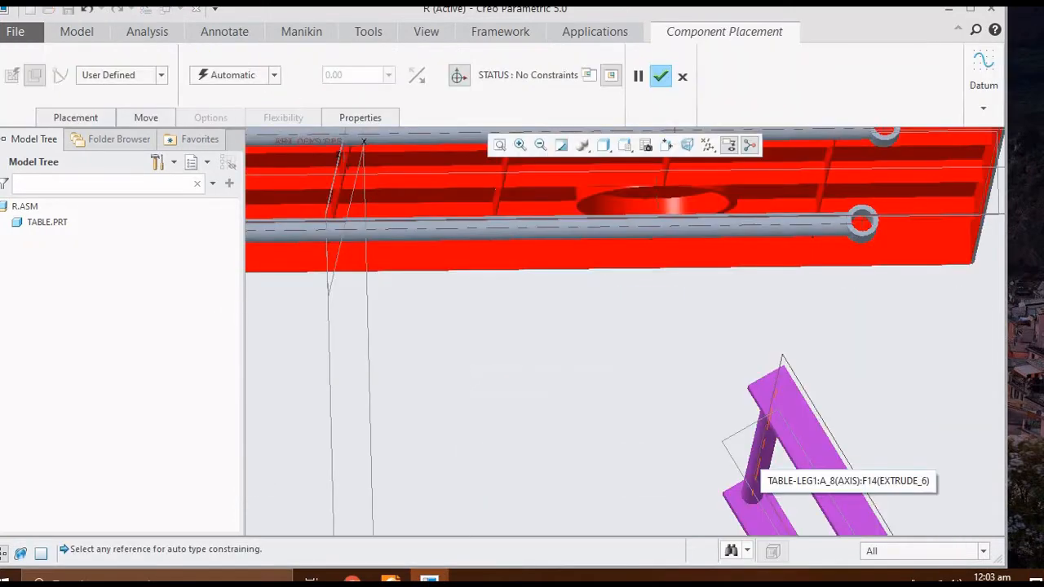
pyautogui.click(761, 457)
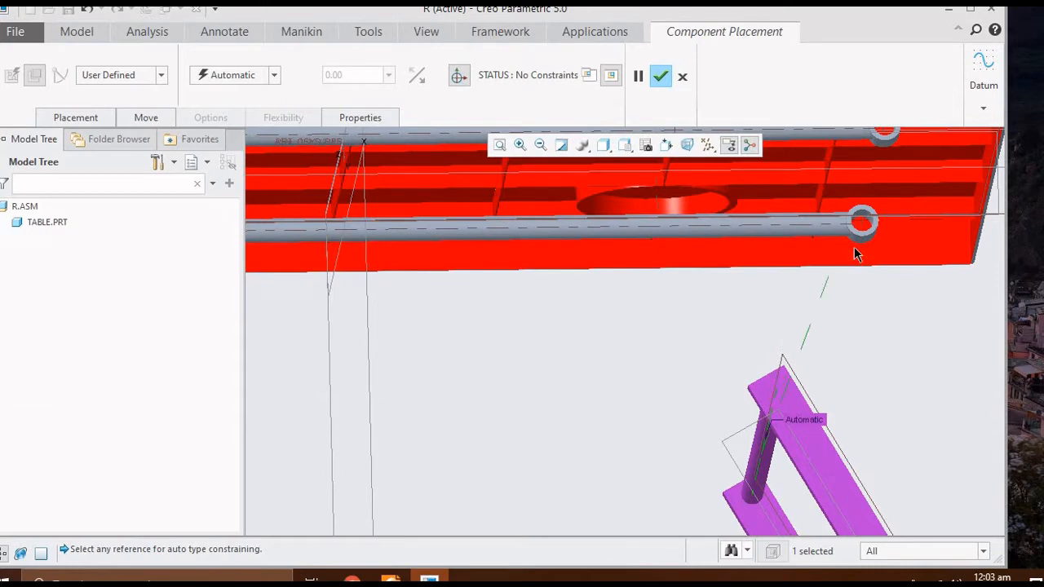
pyautogui.scroll(-3, 865, 233)
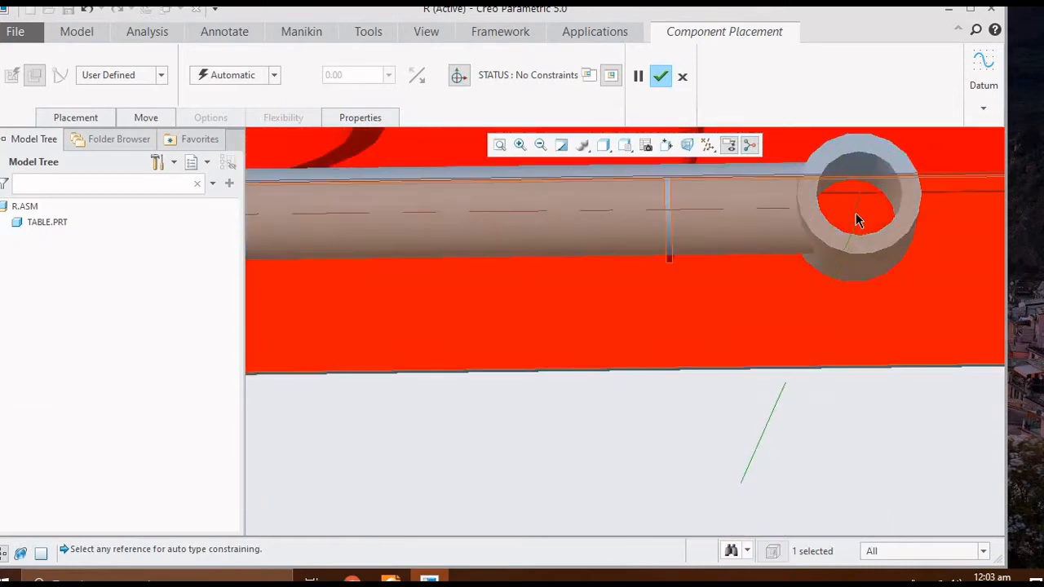
pyautogui.click(856, 219)
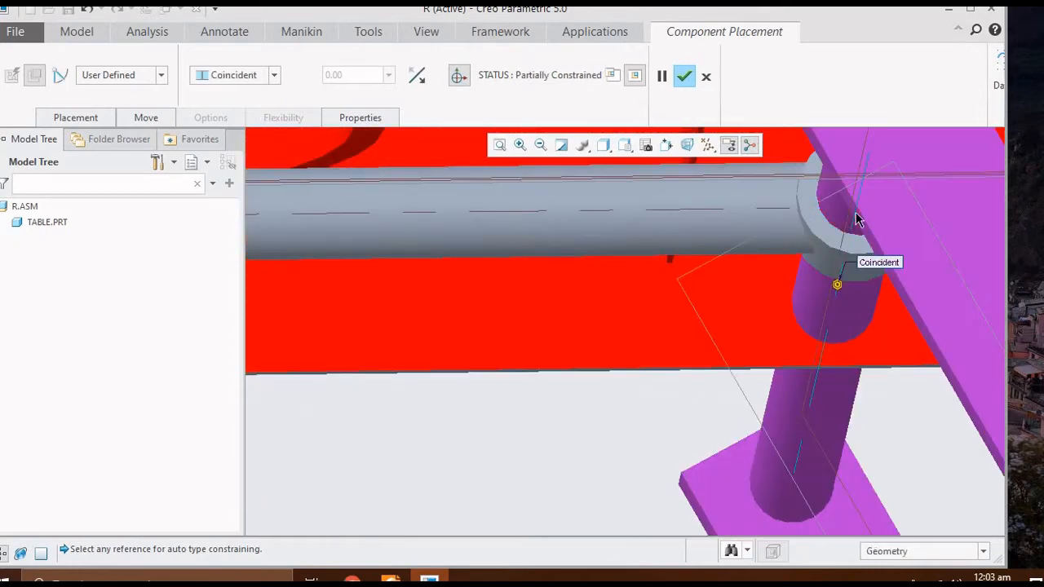
pyautogui.click(162, 77)
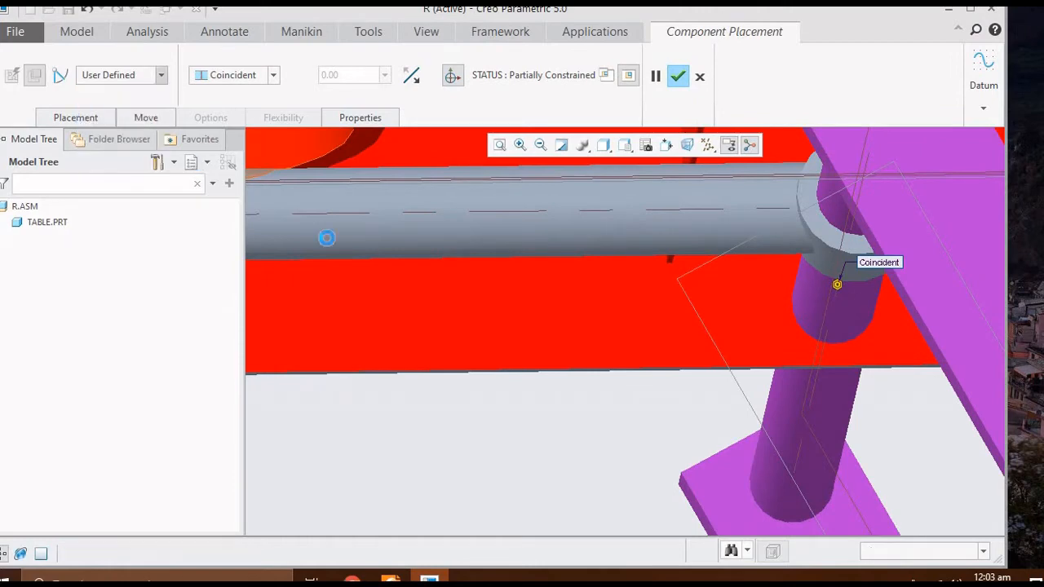
# - Complete the Pin connection by matching the end face of the tabletop's other ring with the inner face of the leg's side bar
pyautogui.moveTo(588, 354); pyautogui.dragTo(683, 352, button='middle')
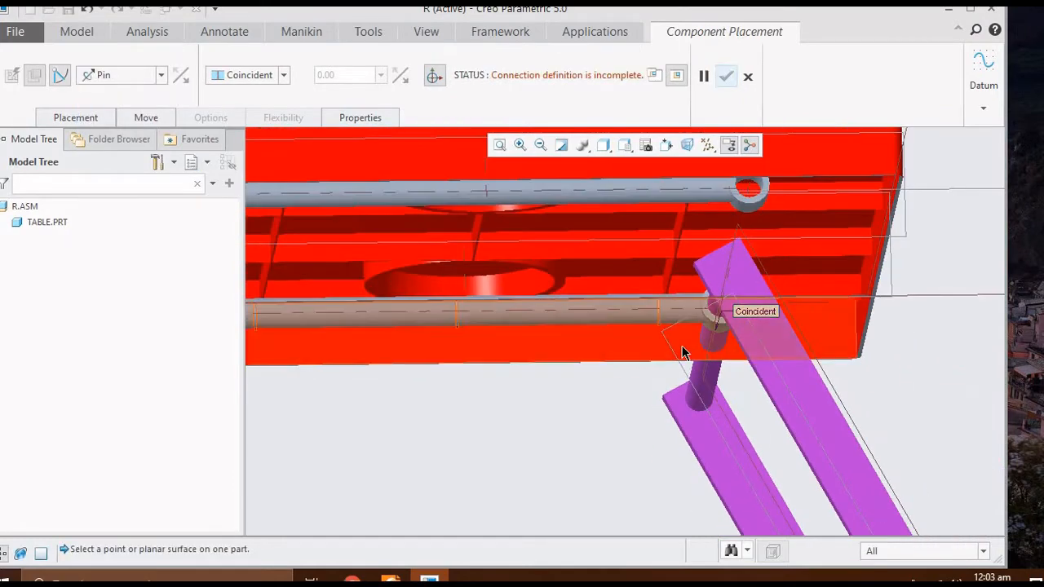
pyautogui.scroll(1, 683, 353)
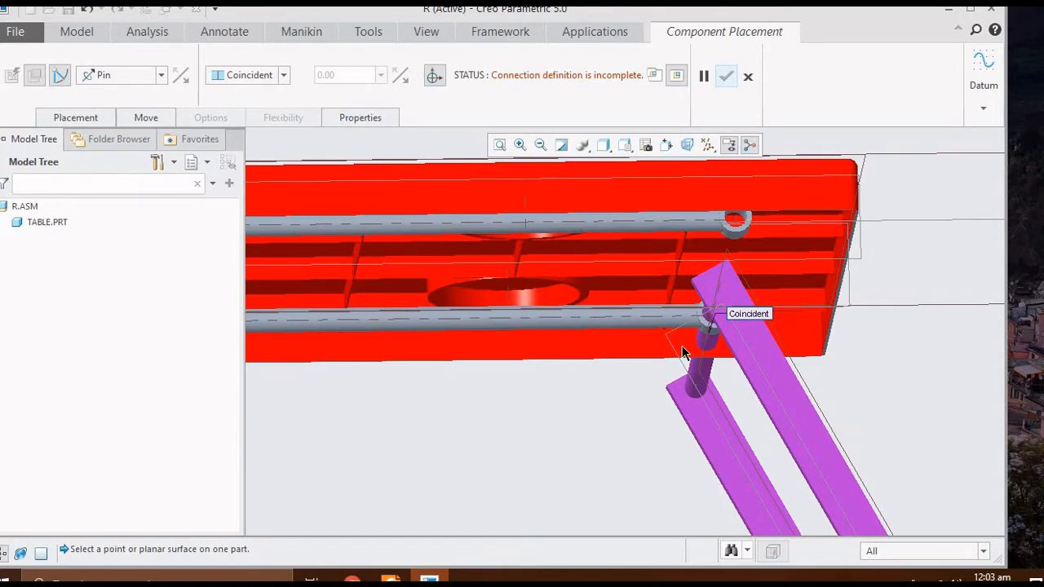
pyautogui.scroll(1, 586, 392)
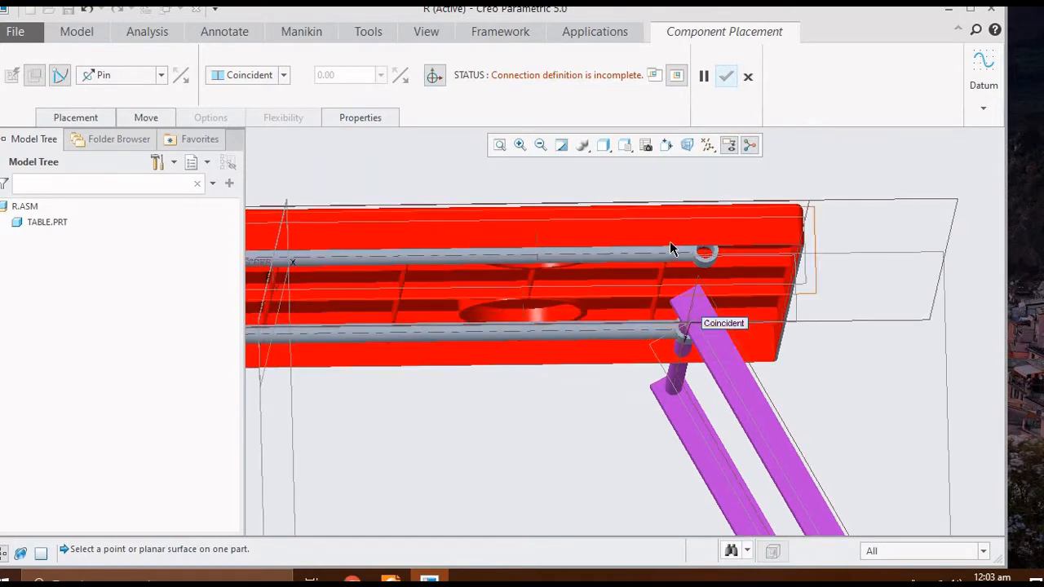
pyautogui.moveTo(706, 268); pyautogui.dragTo(813, 283, button='middle')
pyautogui.scroll(2, 812, 282)
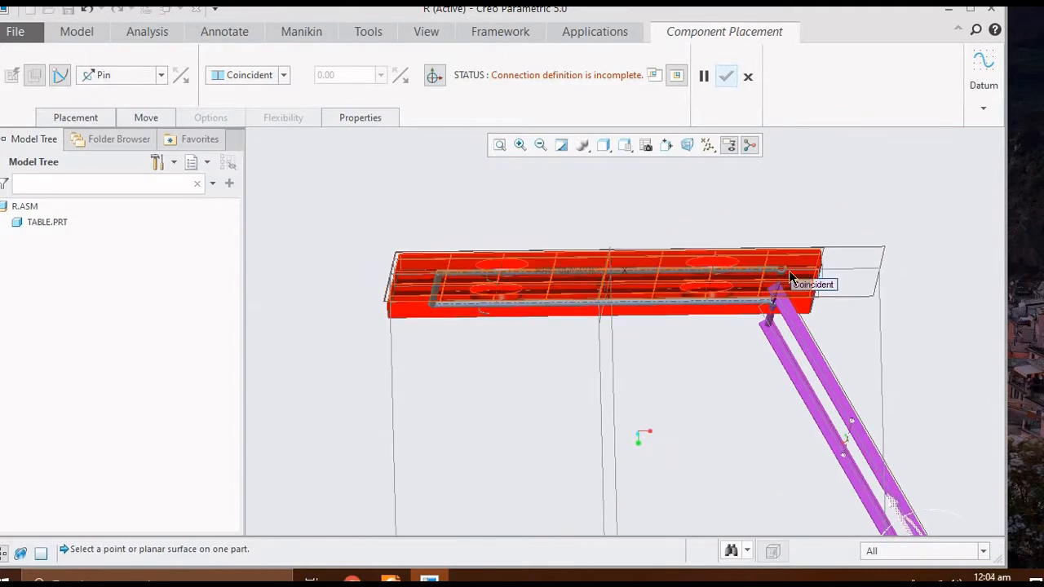
pyautogui.scroll(-5, 785, 278)
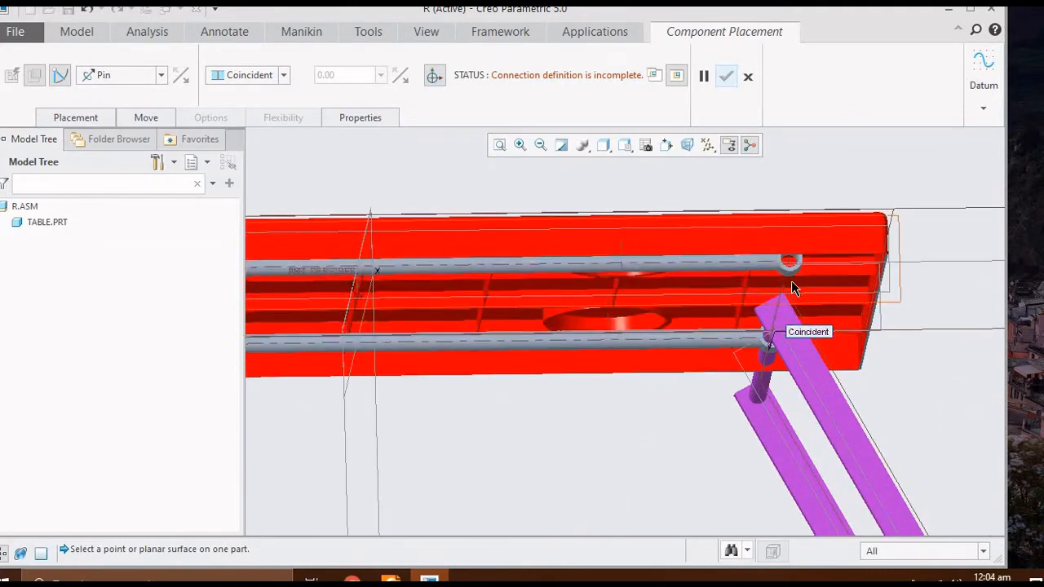
pyautogui.scroll(-2, 788, 278)
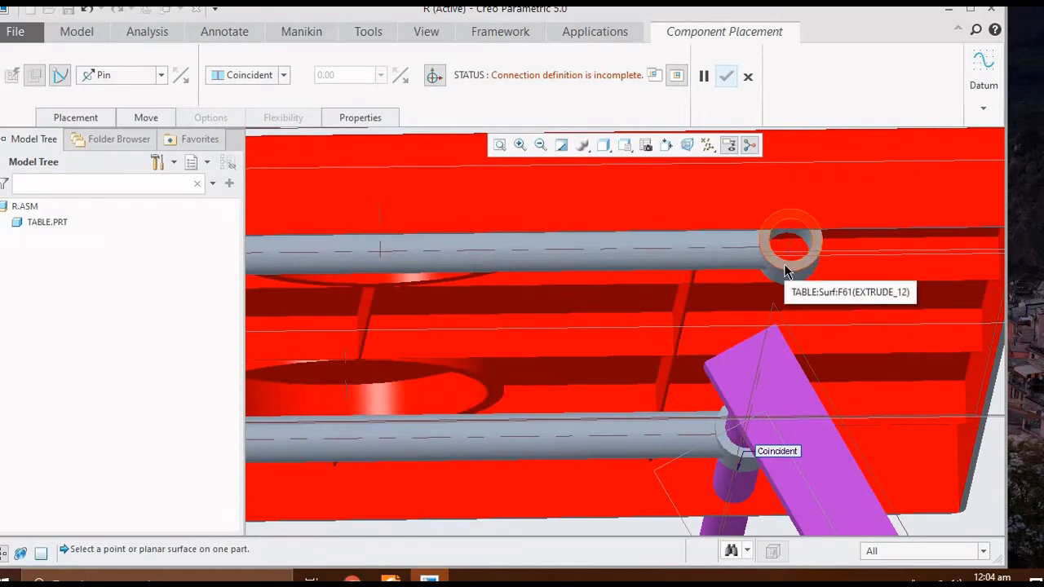
pyautogui.click(785, 271)
pyautogui.scroll(5, 646, 330)
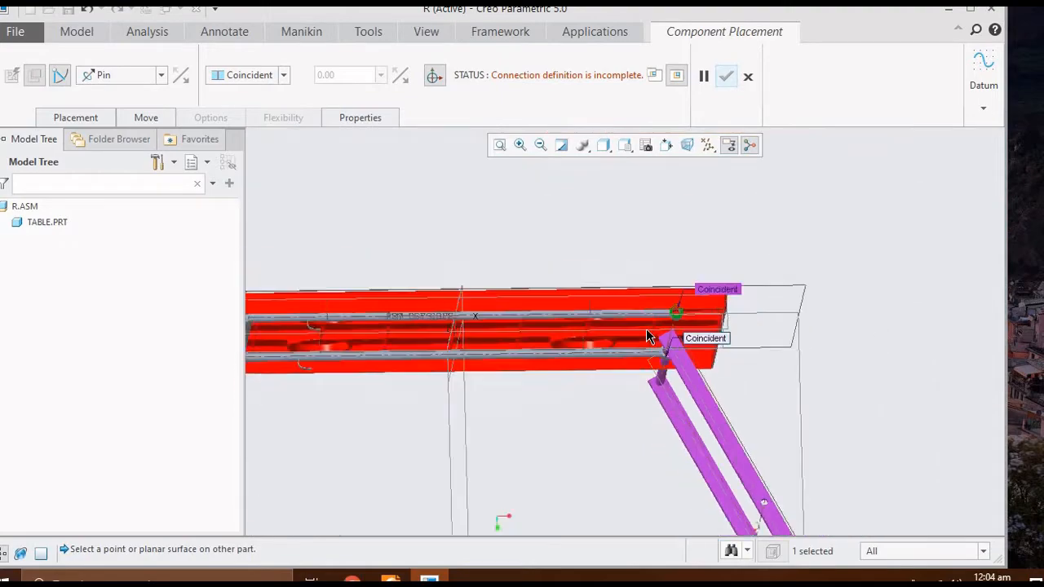
pyautogui.moveTo(590, 425); pyautogui.dragTo(500, 440, button='middle')
pyautogui.scroll(-5, 399, 426)
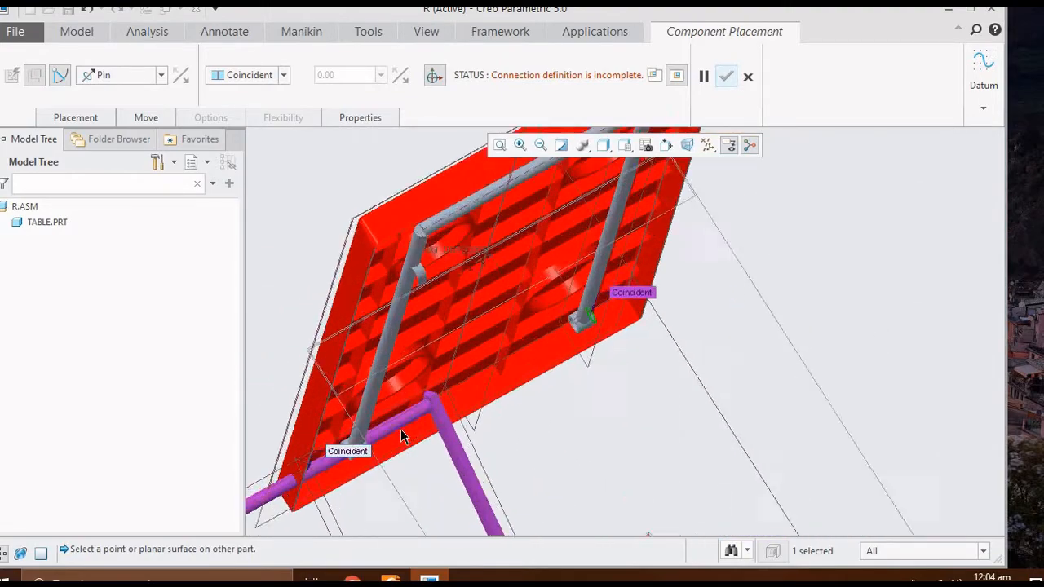
pyautogui.scroll(-1, 679, 249)
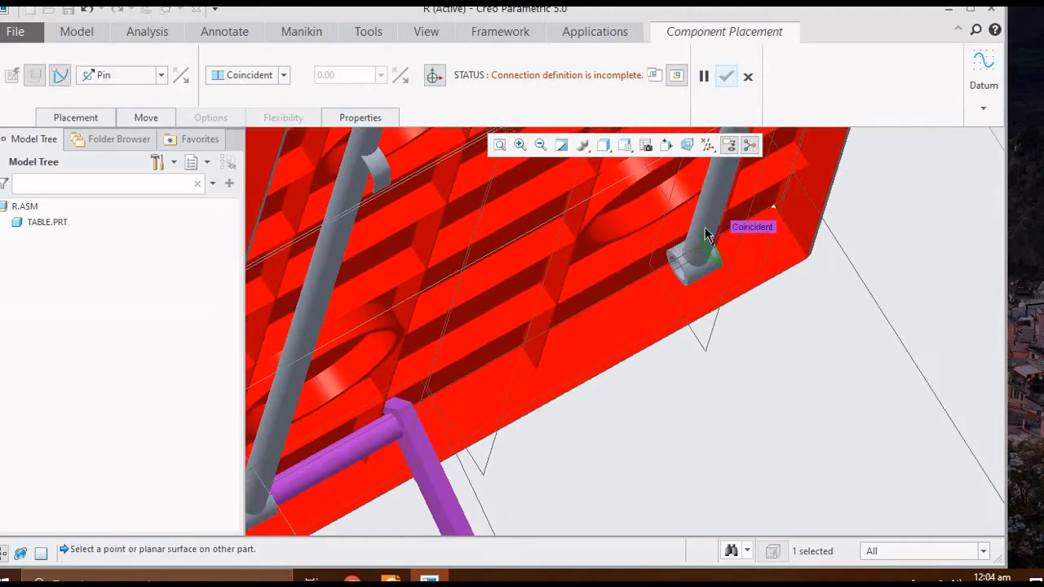
pyautogui.scroll(-3, 405, 453)
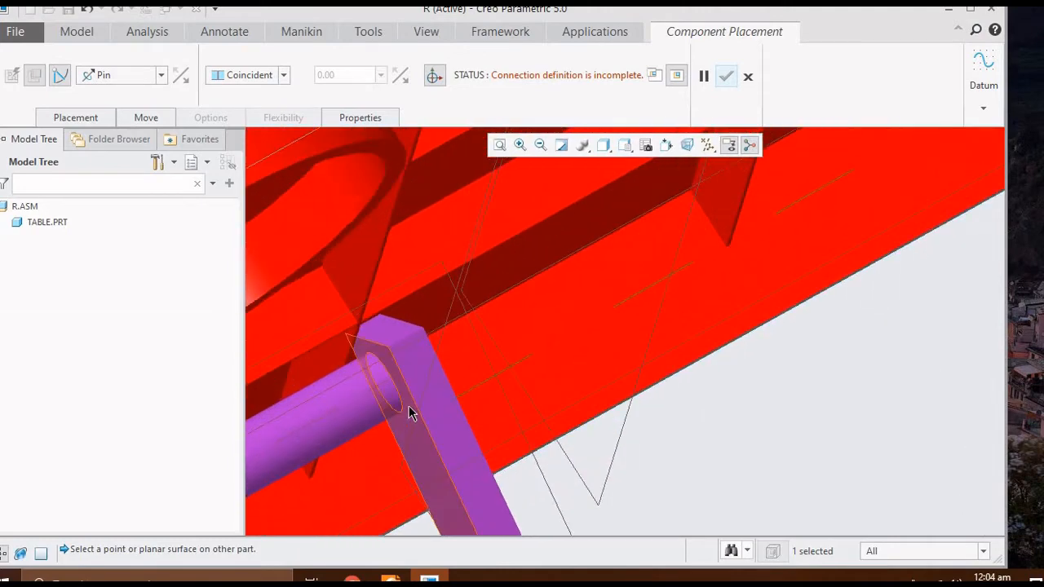
pyautogui.click(409, 405)
pyautogui.scroll(5, 660, 300)
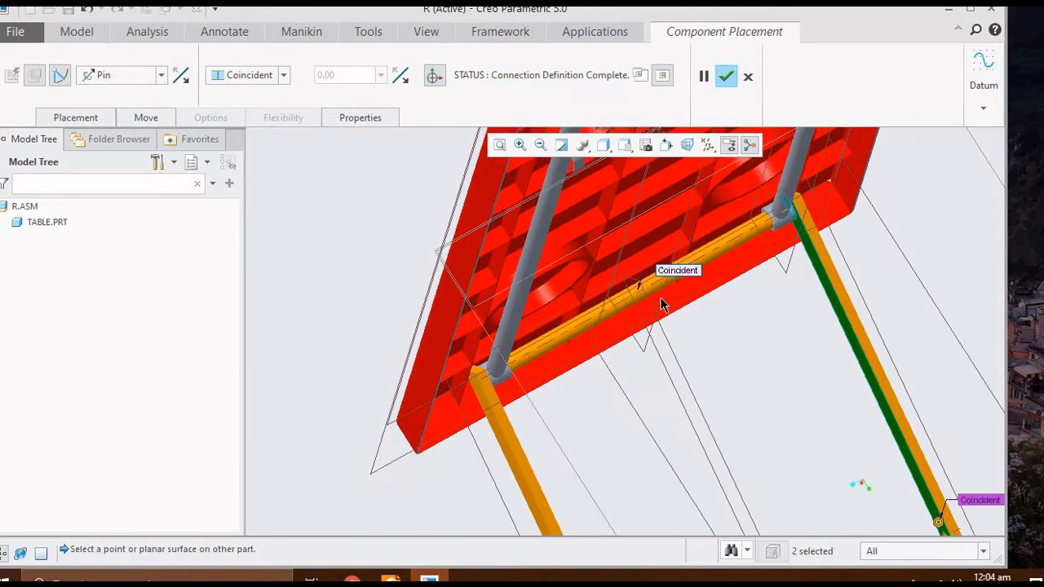
# - Rotate the leg about its pin axis so that it slopes inward beneath the tabletop
pyautogui.scroll(5, 545, 320)
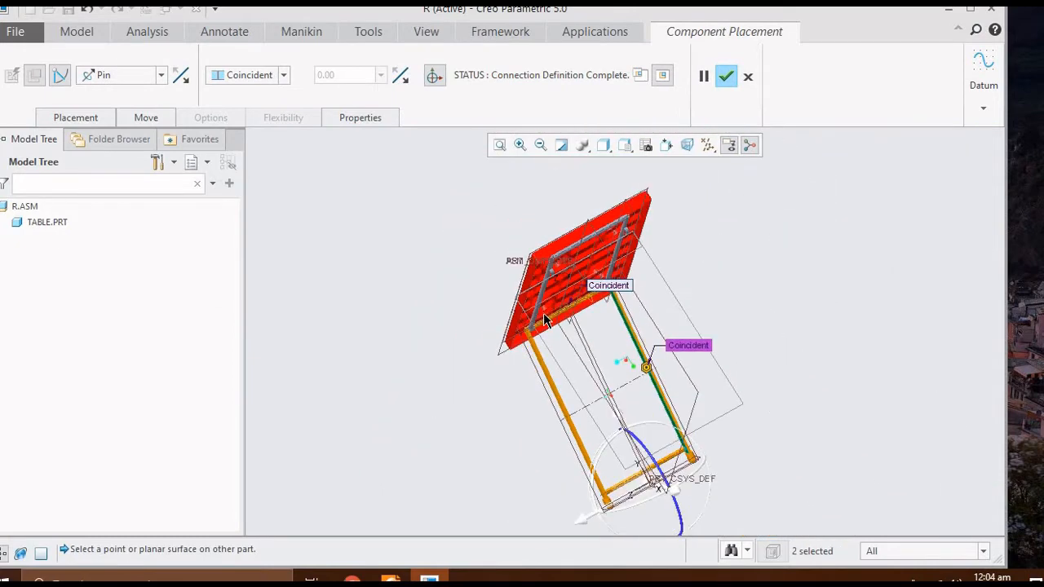
pyautogui.moveTo(790, 346); pyautogui.dragTo(708, 380, button='middle')
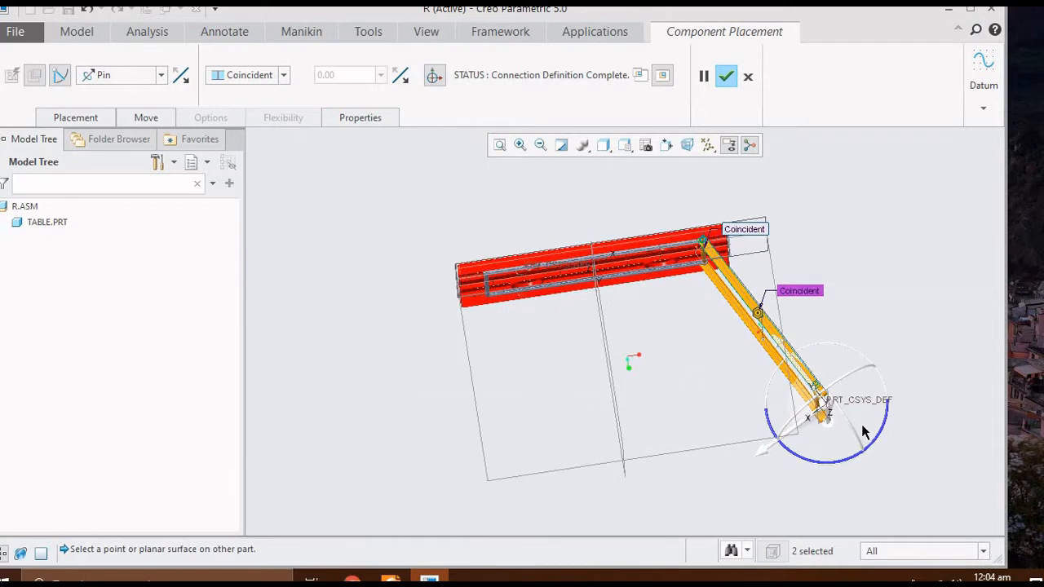
pyautogui.moveTo(879, 432); pyautogui.dragTo(814, 447)
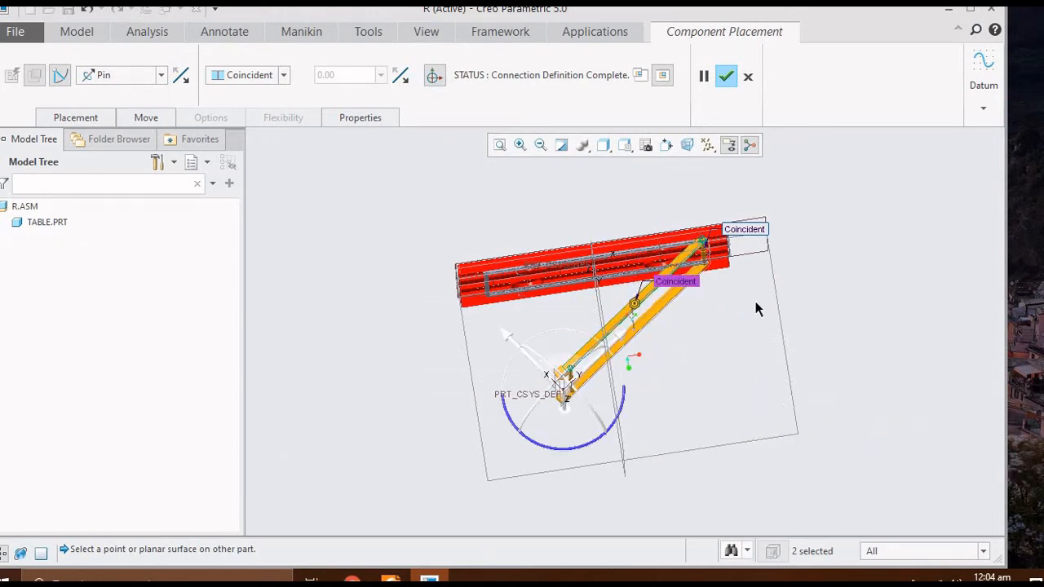
# - Accept the first leg's Pin placement beneath the tabletop
pyautogui.click(725, 79)
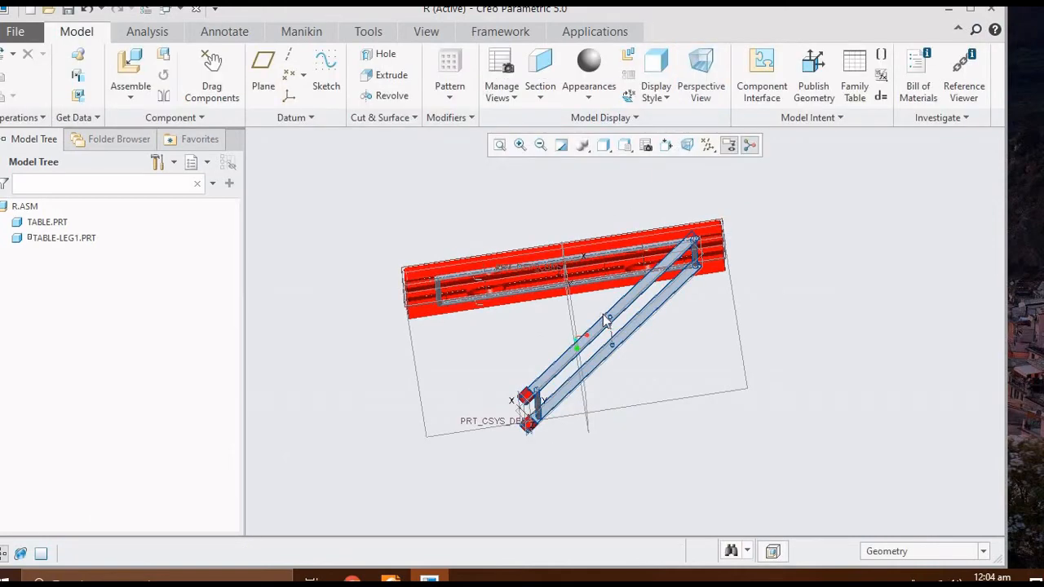
pyautogui.scroll(-2, 594, 321)
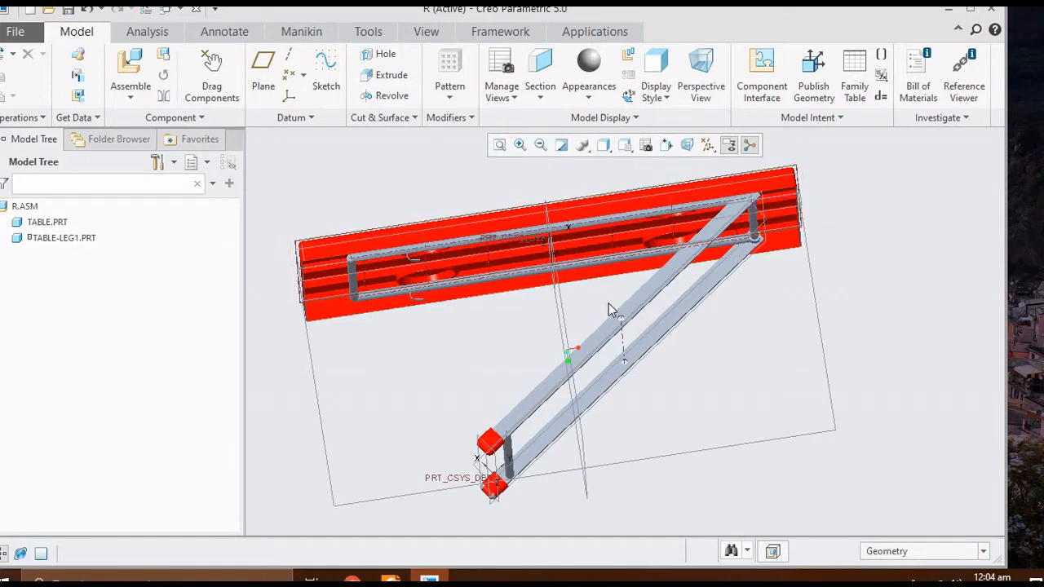
pyautogui.scroll(1, 608, 310)
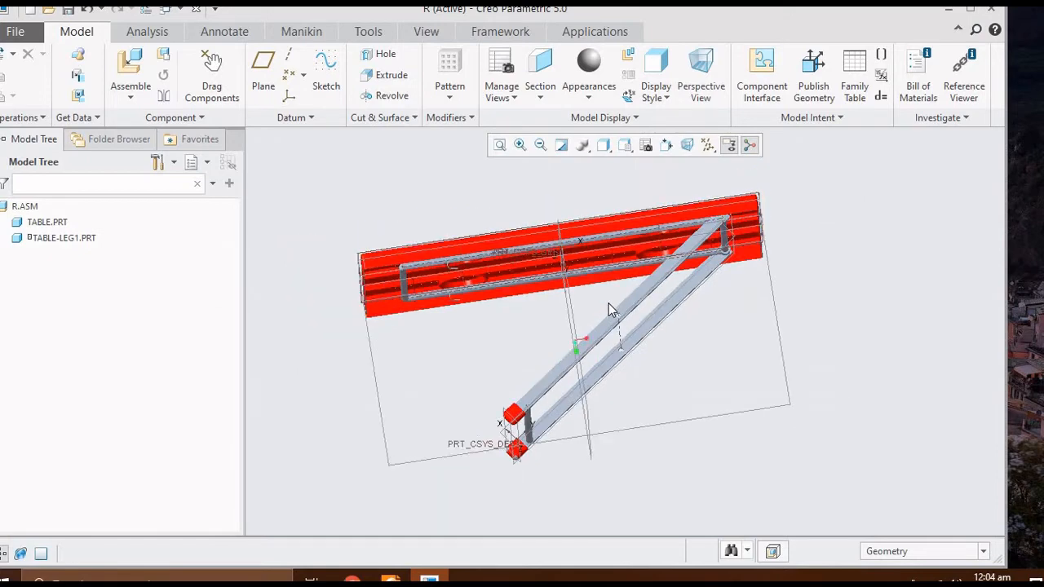
# - Bring tableleg2.prt from the creo work folder into the assembly and rotate it to slope opposite to the first leg
pyautogui.click(136, 68)
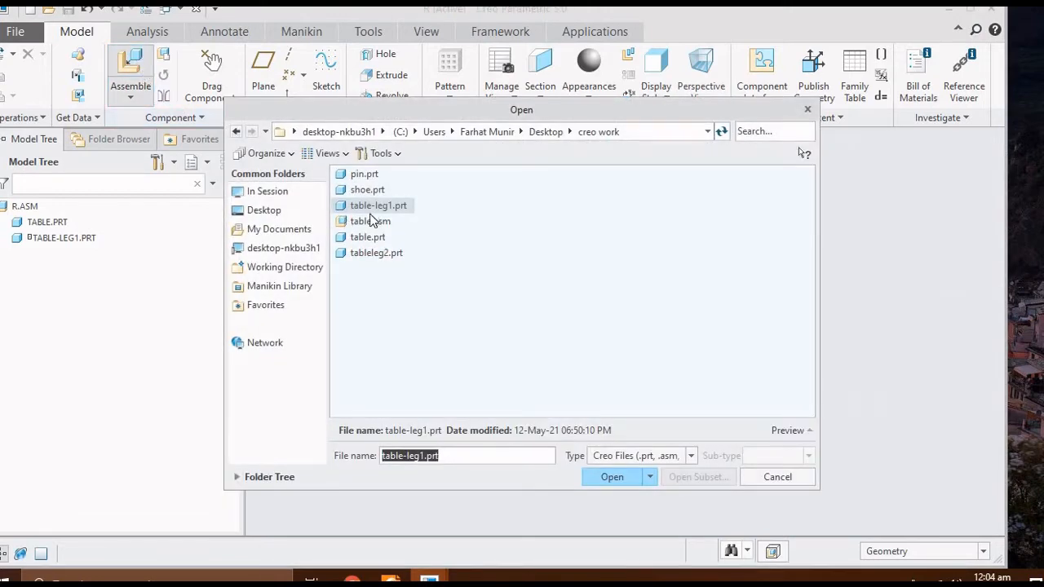
pyautogui.click(367, 252)
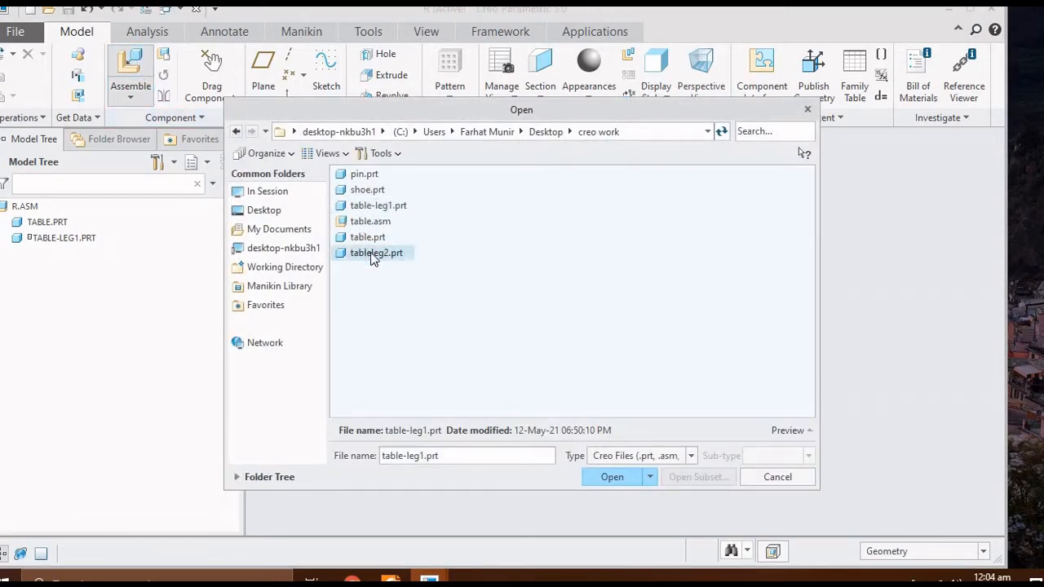
pyautogui.click(612, 478)
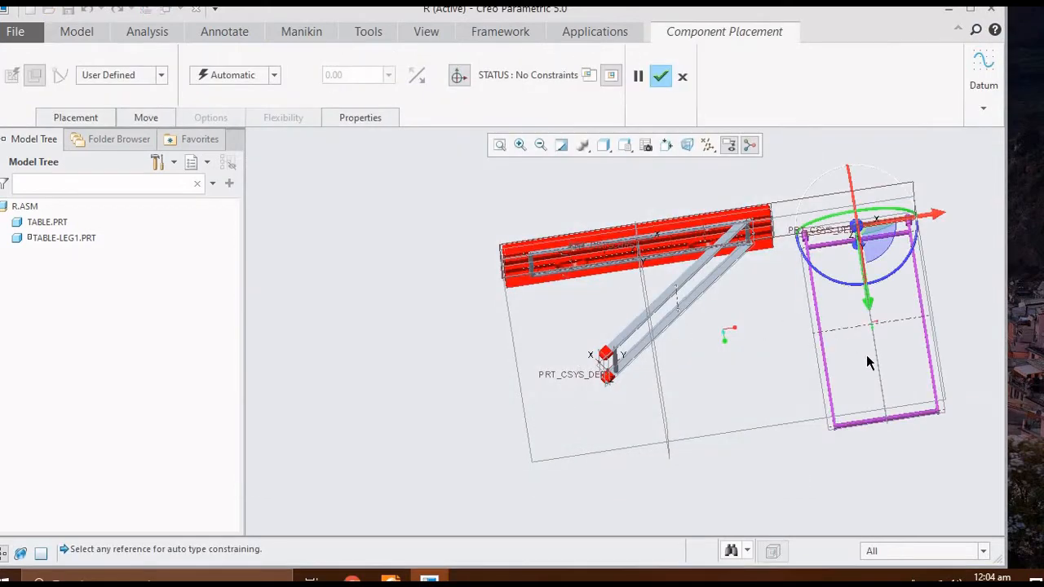
pyautogui.moveTo(867, 357); pyautogui.dragTo(836, 394, button='middle')
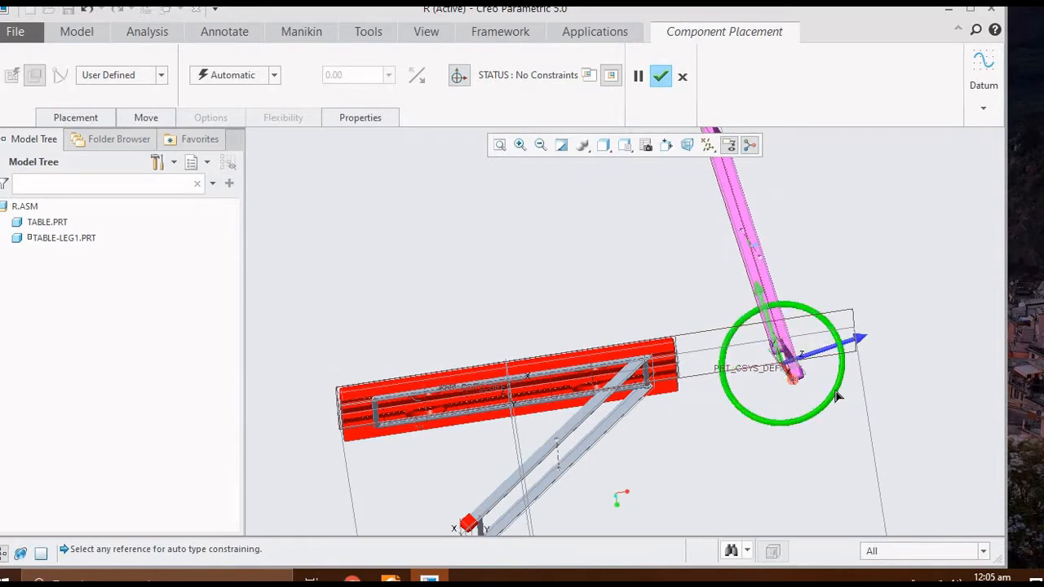
pyautogui.moveTo(838, 396); pyautogui.dragTo(722, 259)
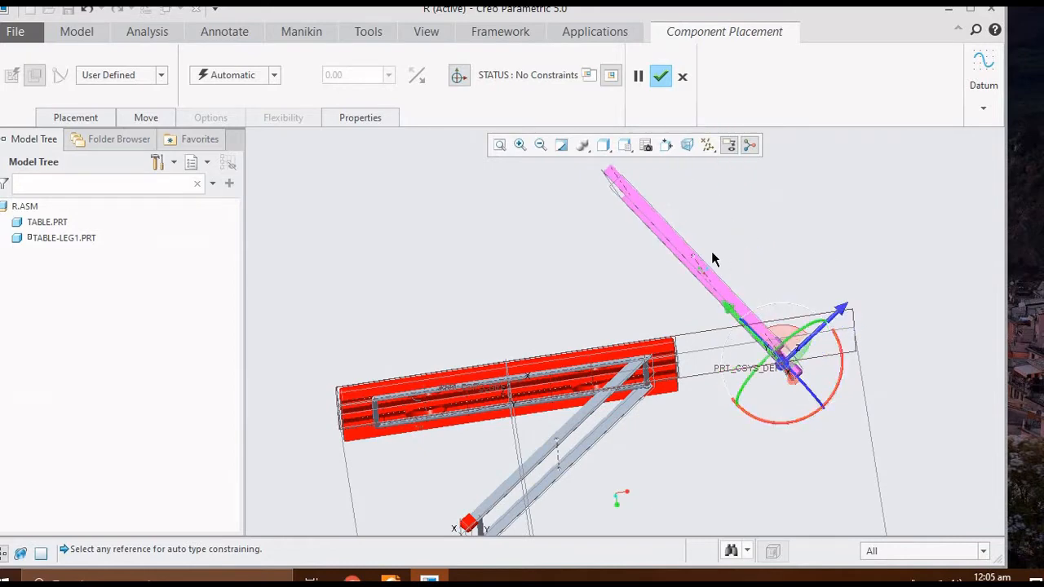
# - Set the second leg's connection type to Pin and make its side-bar hole axis coincident with the first leg's hole axis
pyautogui.scroll(-5, 702, 257)
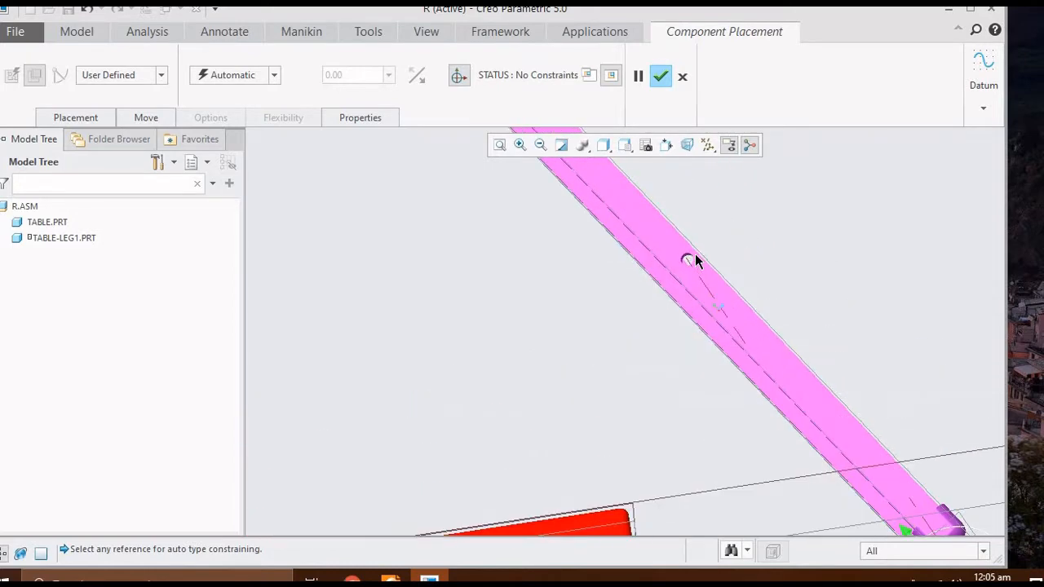
pyautogui.click(273, 78)
pyautogui.click(163, 80)
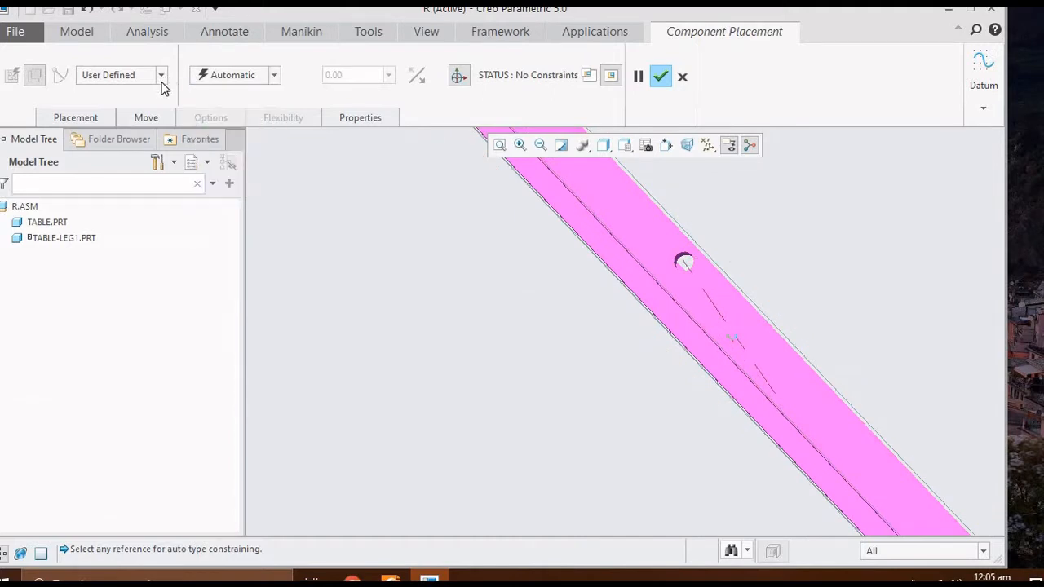
pyautogui.click(161, 77)
pyautogui.click(133, 117)
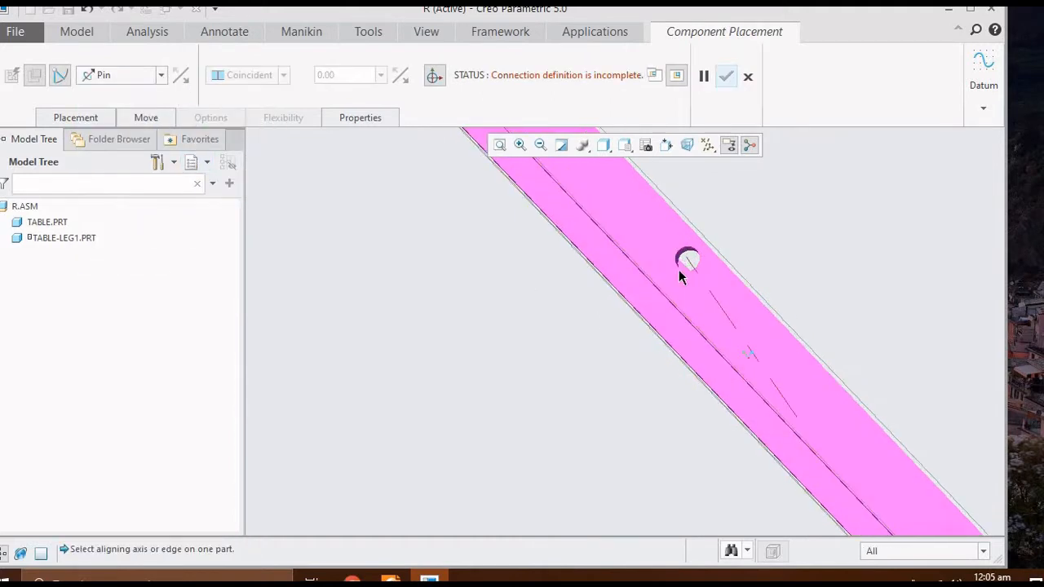
pyautogui.scroll(-2, 713, 260)
pyautogui.click(713, 260)
pyautogui.scroll(5, 625, 317)
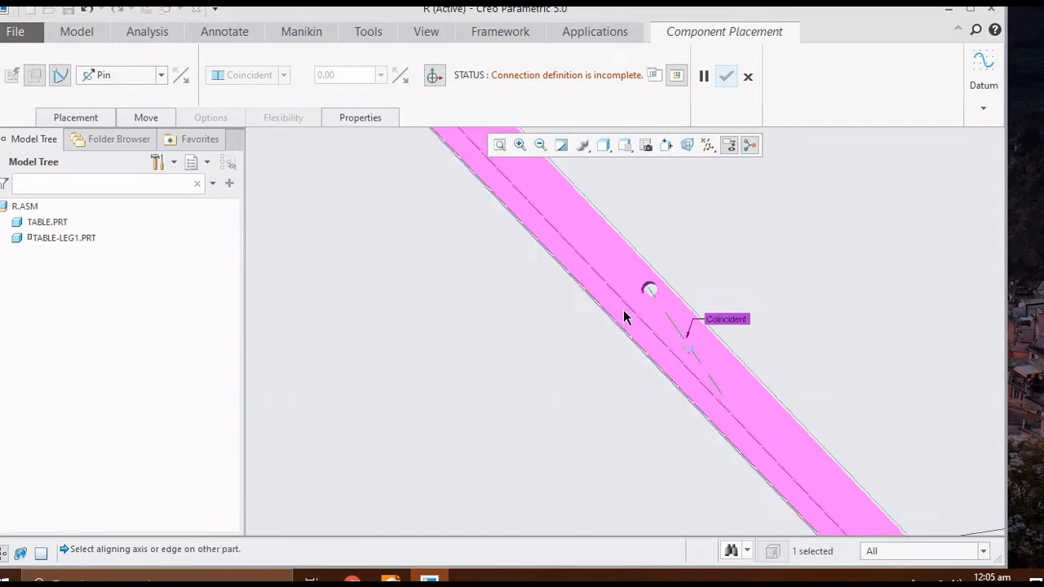
pyautogui.scroll(-5, 541, 426)
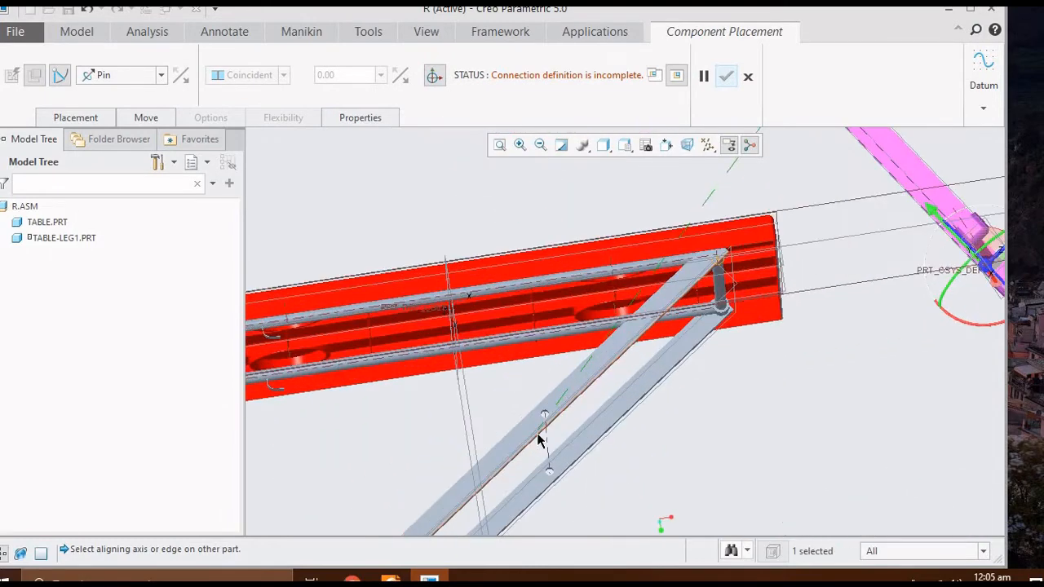
pyautogui.click(561, 380)
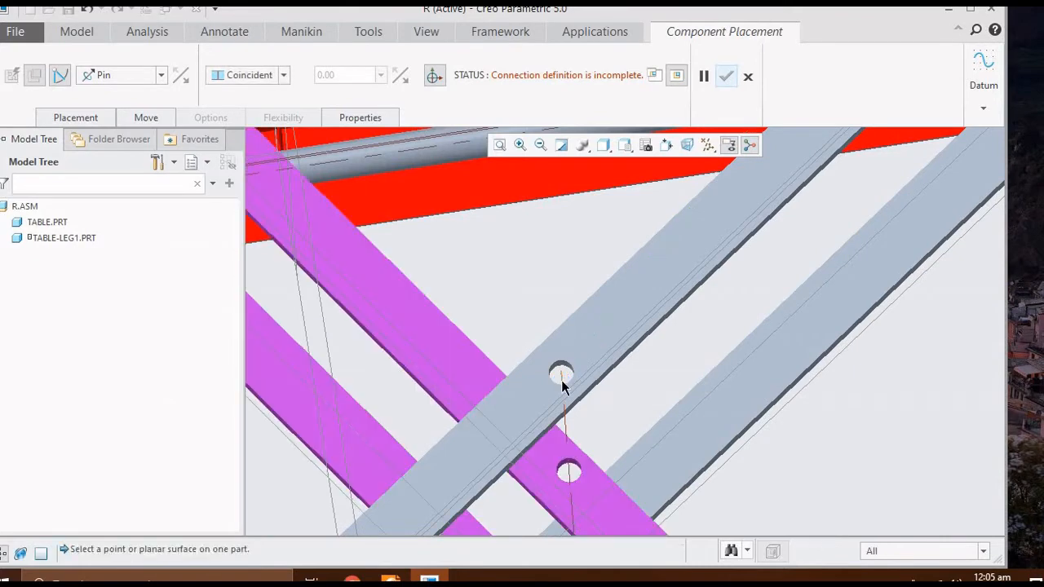
# - Slide the second leg along the shared hole axis until its side bars sit beside those of the first leg
pyautogui.scroll(3, 640, 371)
pyautogui.scroll(3, 640, 367)
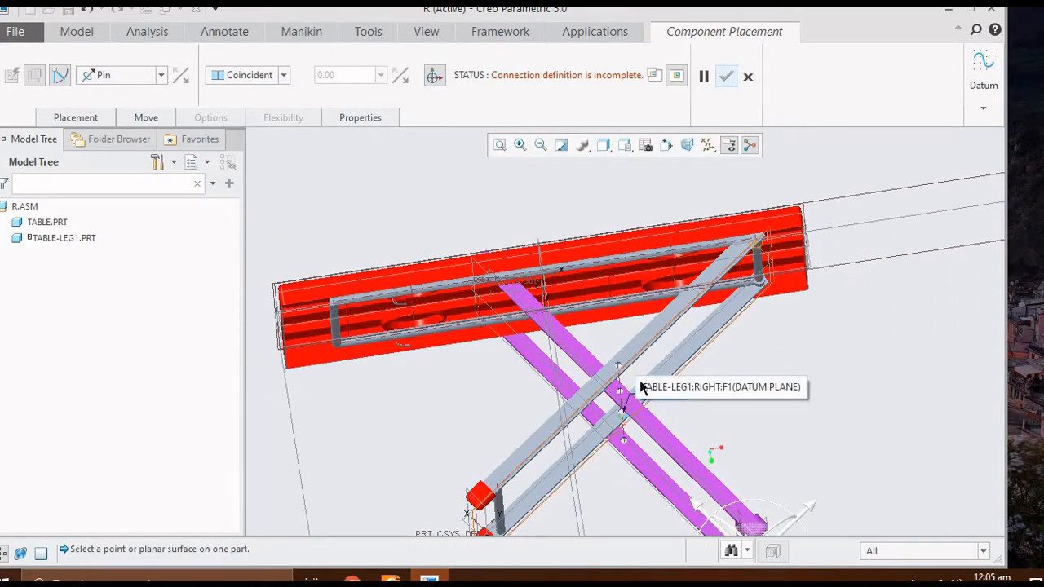
pyautogui.scroll(-3, 621, 406)
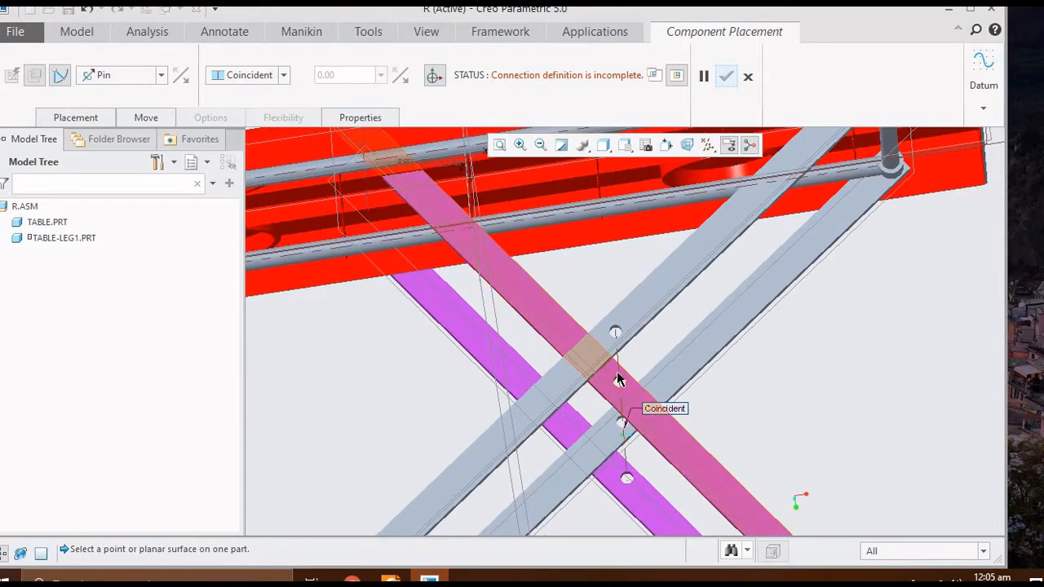
pyautogui.scroll(5, 618, 373)
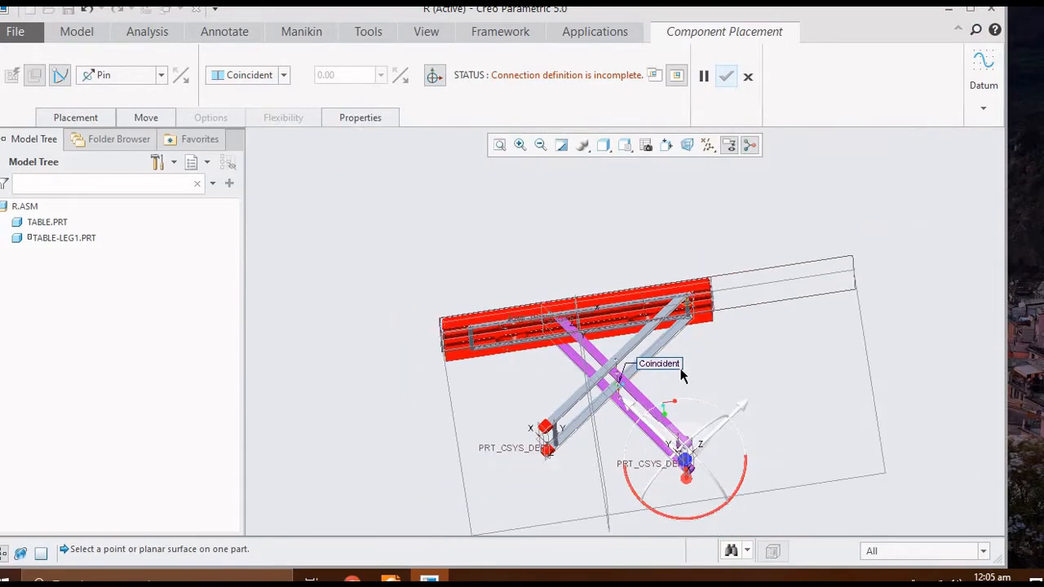
pyautogui.moveTo(788, 382); pyautogui.dragTo(719, 402, button='middle')
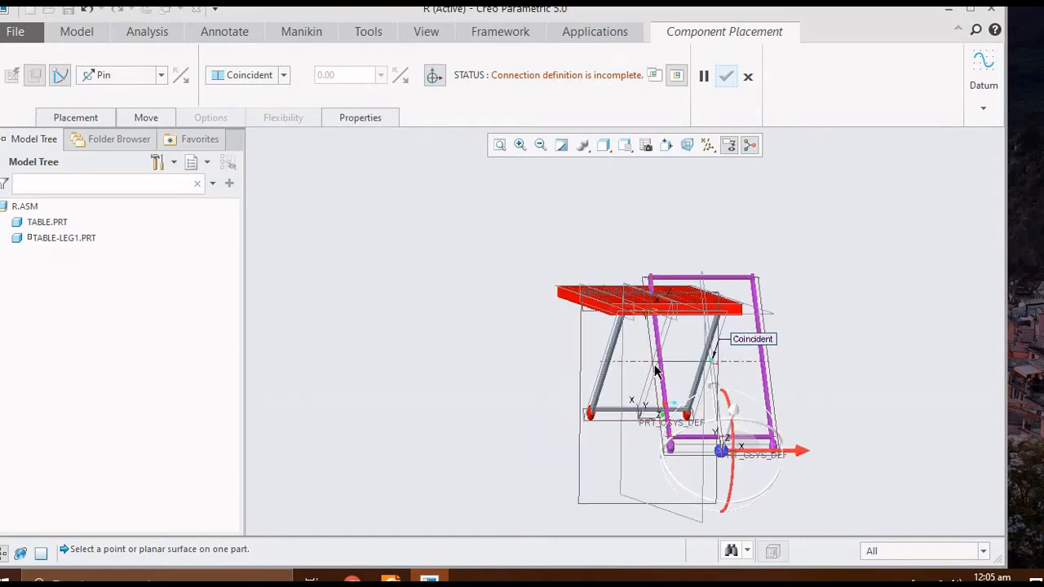
pyautogui.scroll(-8, 657, 371)
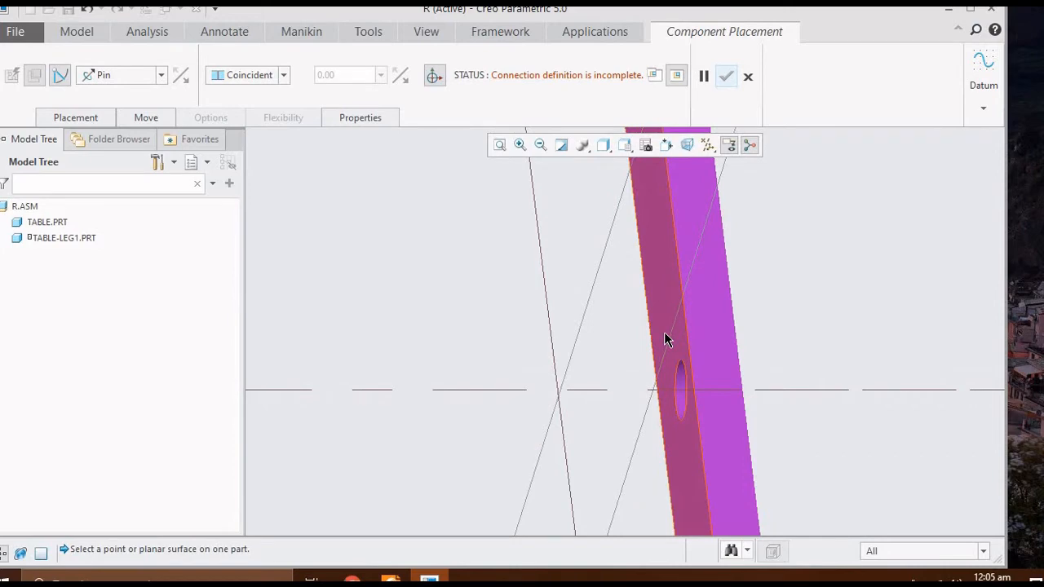
pyautogui.scroll(6, 608, 343)
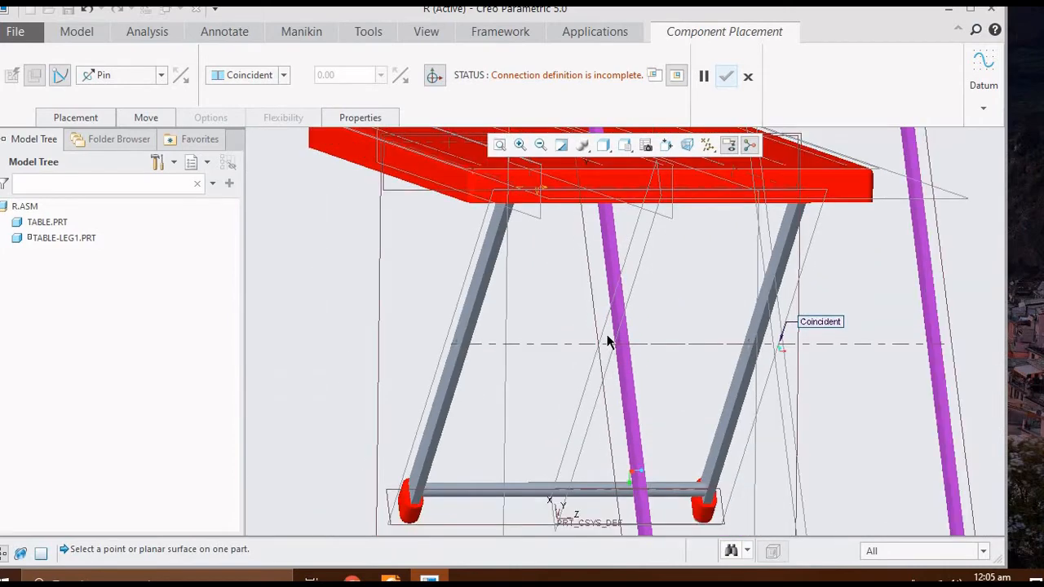
pyautogui.scroll(3, 608, 342)
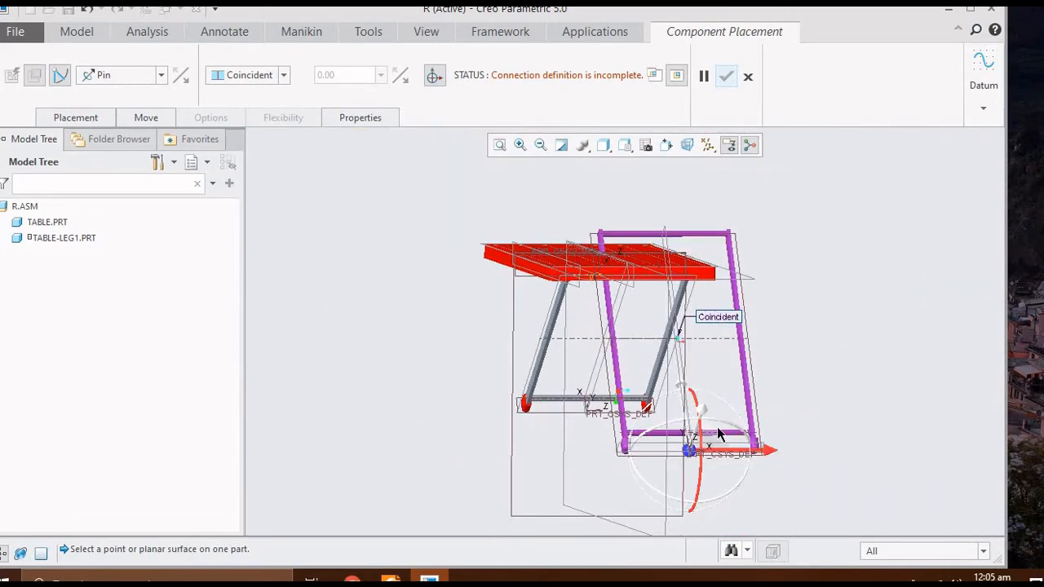
pyautogui.moveTo(703, 448); pyautogui.dragTo(636, 450)
pyautogui.moveTo(753, 398); pyautogui.dragTo(745, 391, button='middle')
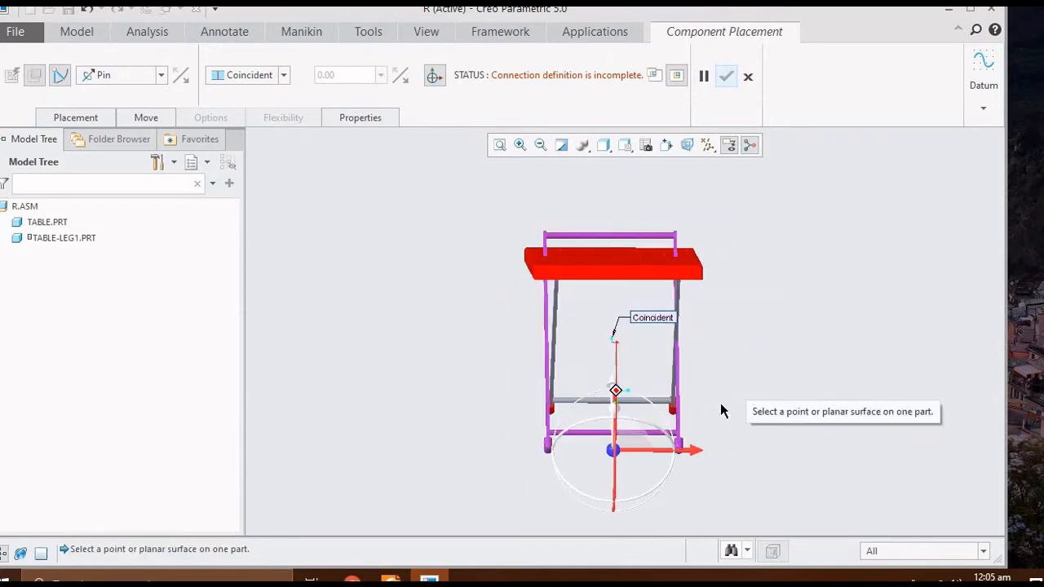
pyautogui.moveTo(649, 454); pyautogui.dragTo(653, 452)
# - Complete the Pin connection by matching the inner face of the second leg's side bar with the outer face of the first leg's side bar
pyautogui.scroll(5, 522, 380)
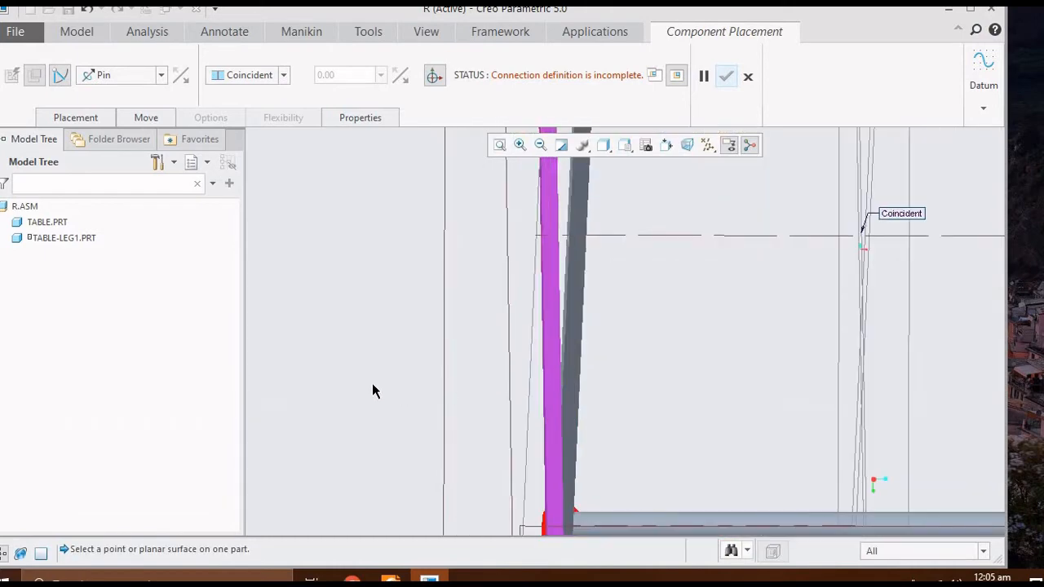
pyautogui.scroll(-2, 367, 383)
pyautogui.scroll(-2, 367, 391)
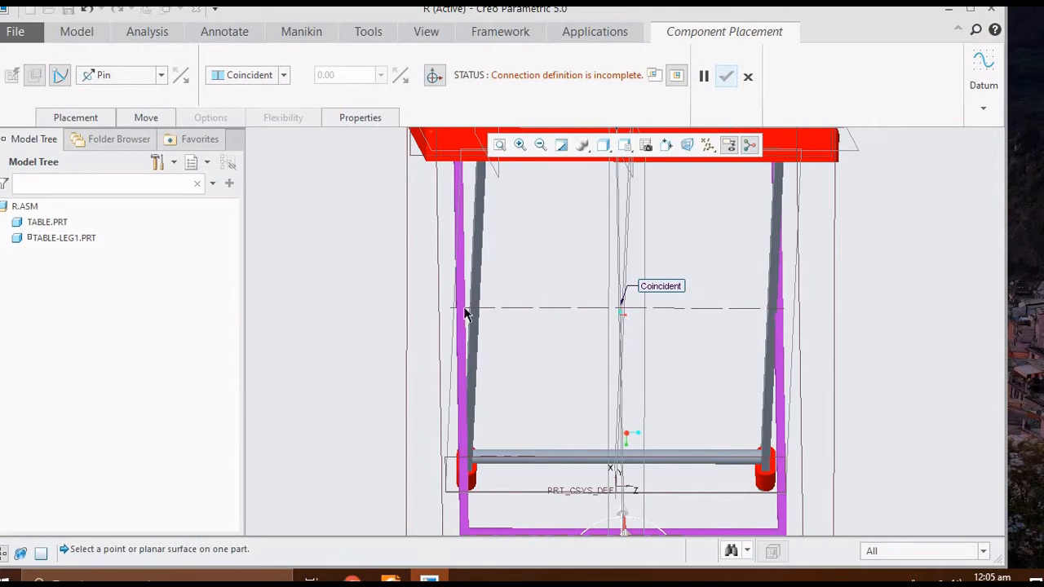
pyautogui.scroll(3, 473, 314)
pyautogui.moveTo(647, 393); pyautogui.dragTo(633, 394, button='middle')
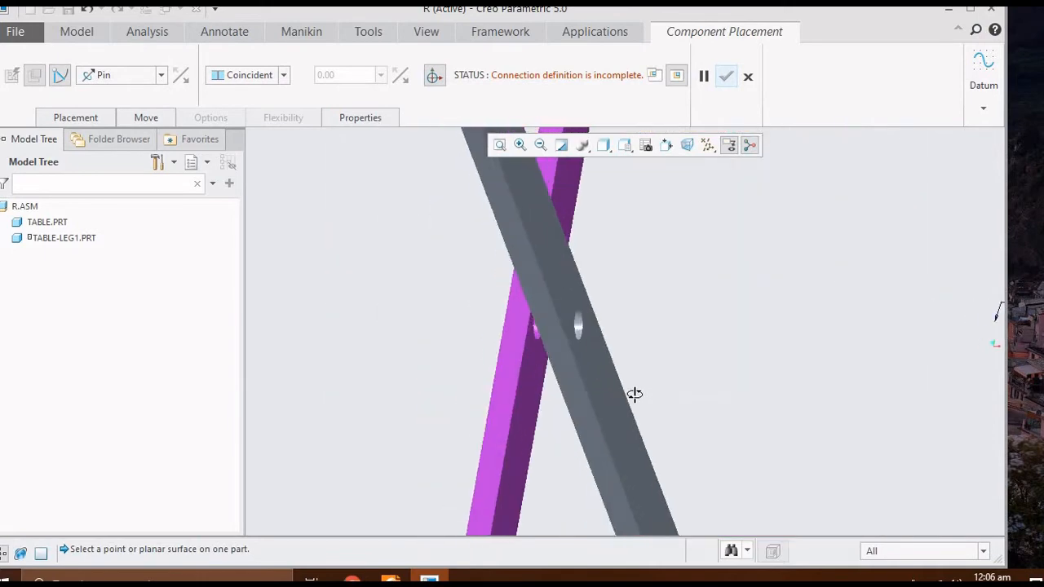
pyautogui.click(523, 384)
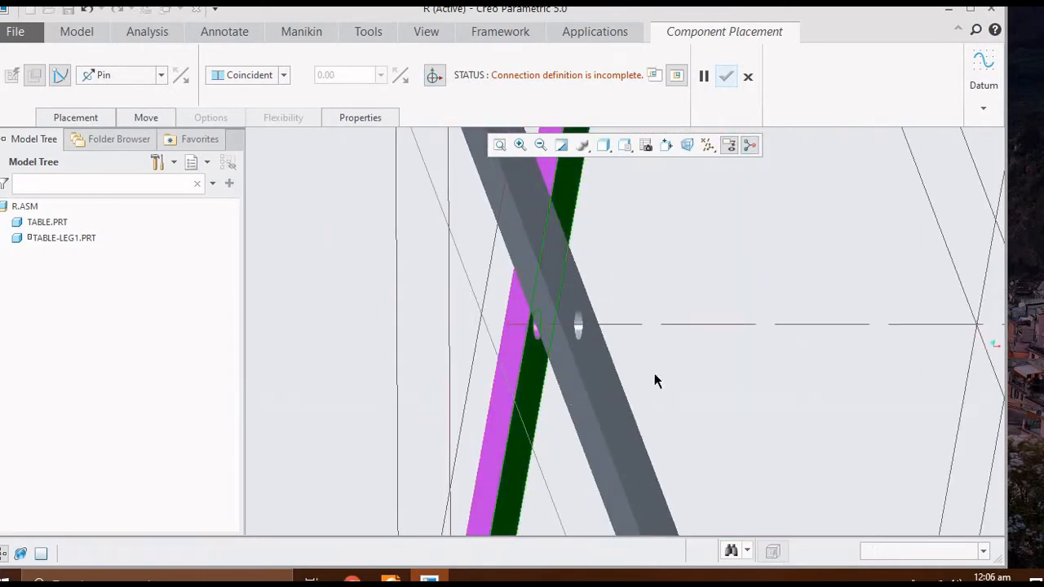
pyautogui.scroll(-2, 612, 361)
pyautogui.moveTo(450, 381); pyautogui.dragTo(526, 353, button='middle')
pyautogui.scroll(-1, 522, 346)
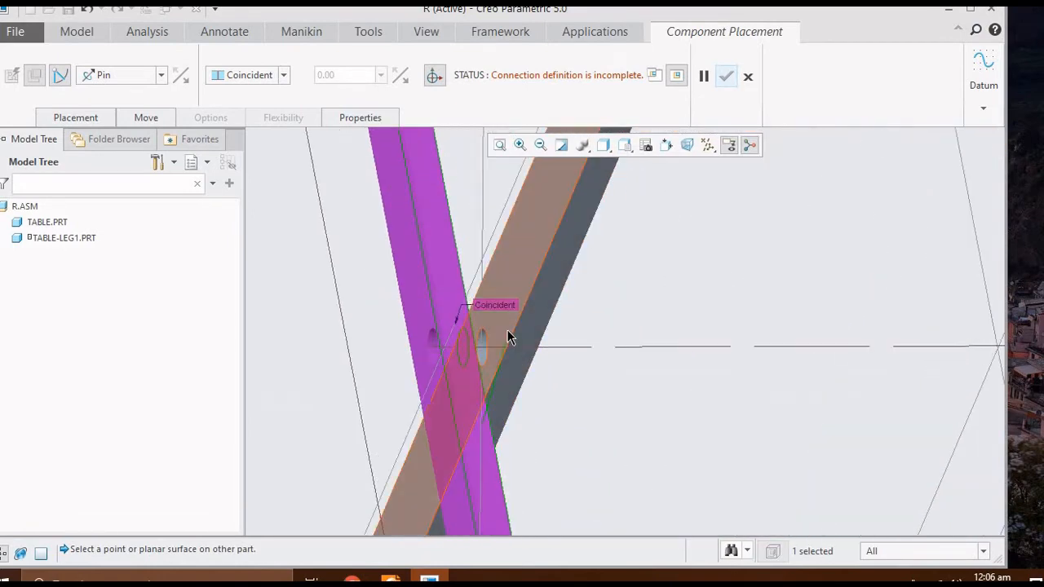
pyautogui.click(504, 332)
# - Rotate the second leg about the hole axis so its upper end meets the tabletop's underside, and accept its placement
pyautogui.scroll(6, 449, 333)
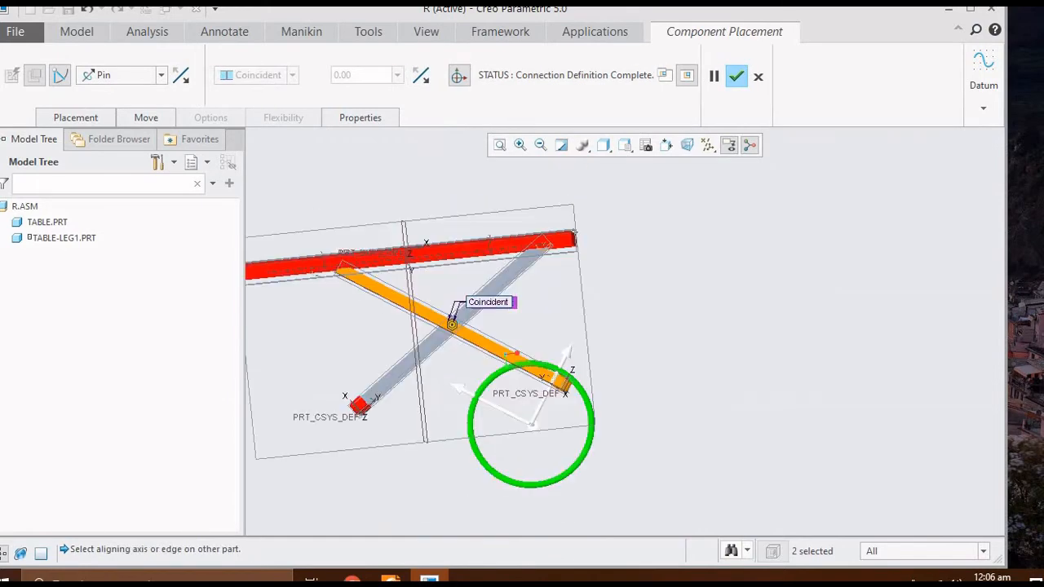
pyautogui.moveTo(552, 368); pyautogui.dragTo(586, 377)
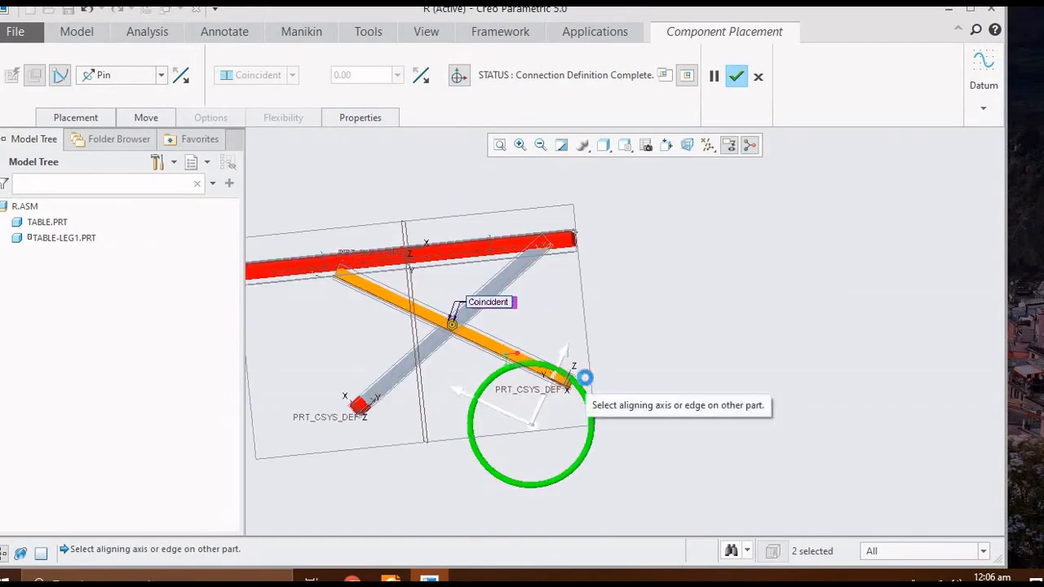
pyautogui.click(736, 79)
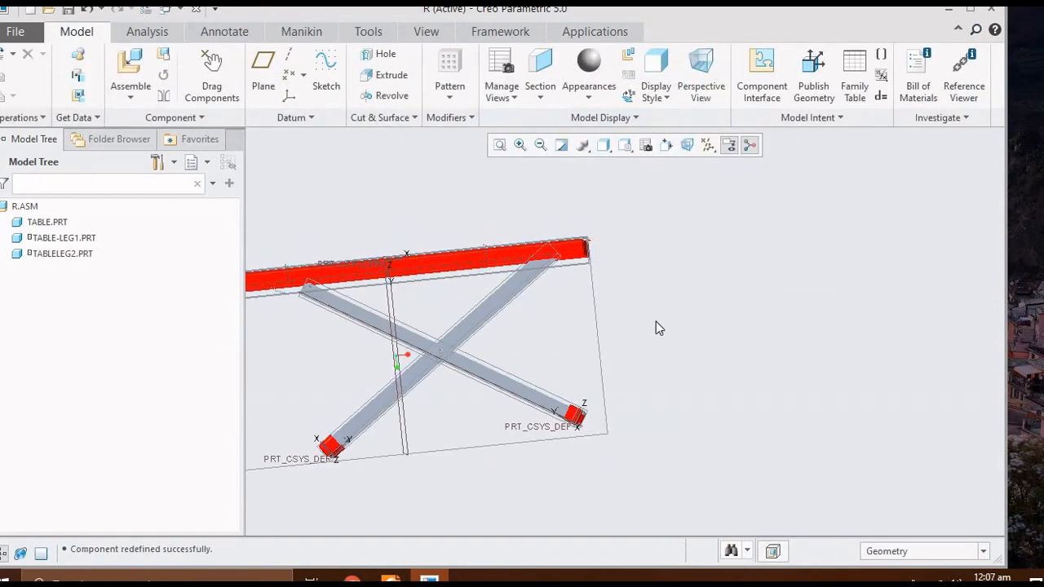
# - Use Drag Components to move the crossed legs into a flatter position closer to the tabletop
pyautogui.moveTo(657, 326)
pyautogui.mouseDown(button='middle')
pyautogui.moveTo(653, 319)
pyautogui.moveTo(665, 340)
pyautogui.mouseUp(button='middle')
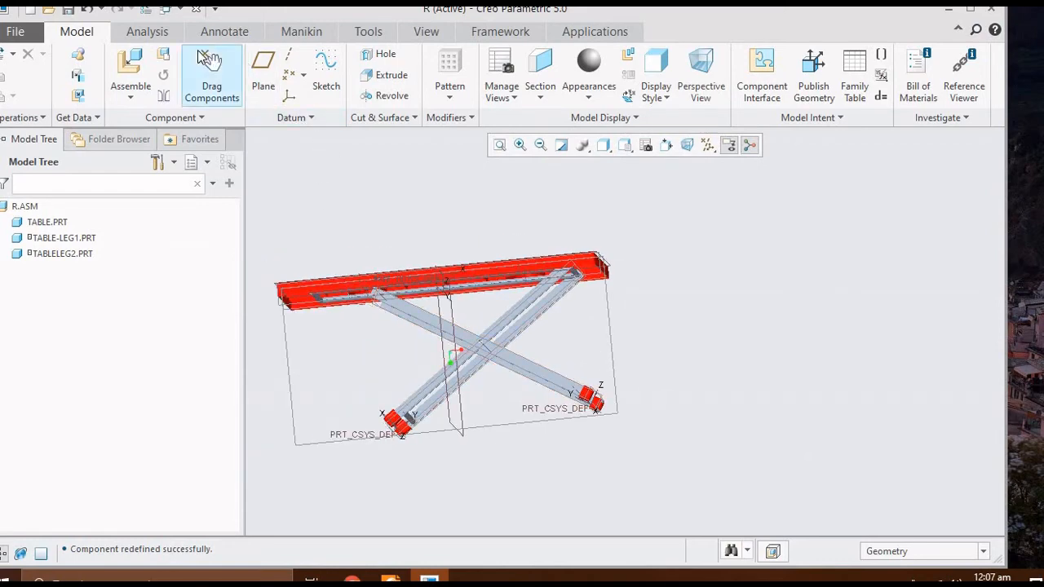
pyautogui.click(198, 55)
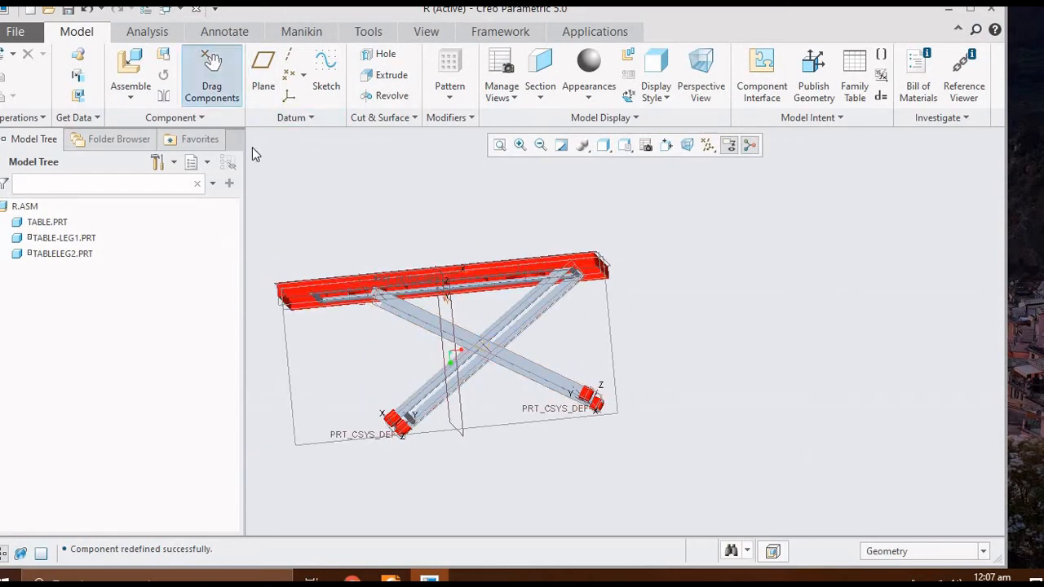
pyautogui.click(414, 320)
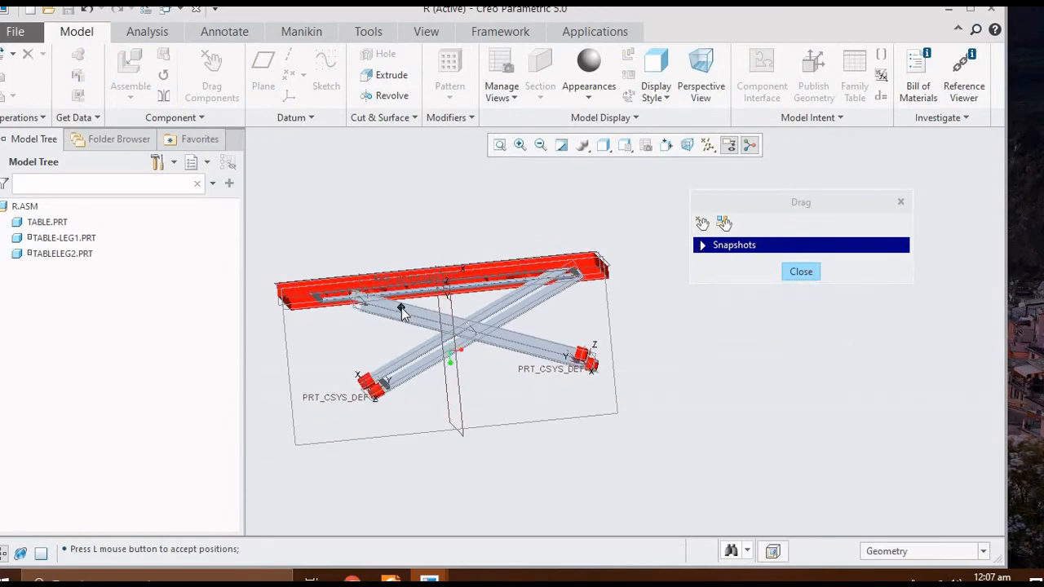
pyautogui.click(410, 295)
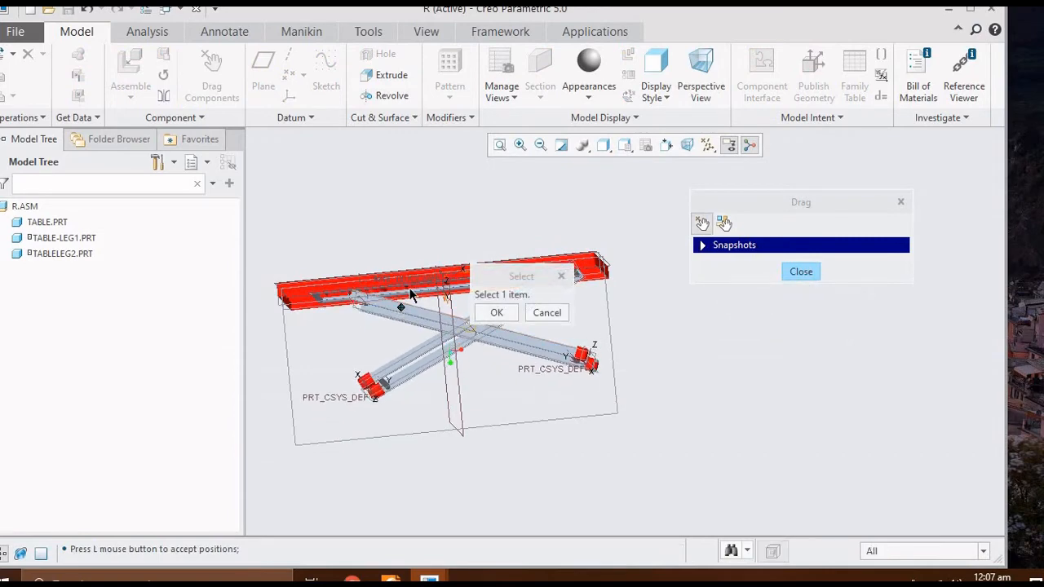
pyautogui.moveTo(388, 239); pyautogui.dragTo(391, 244, button='middle')
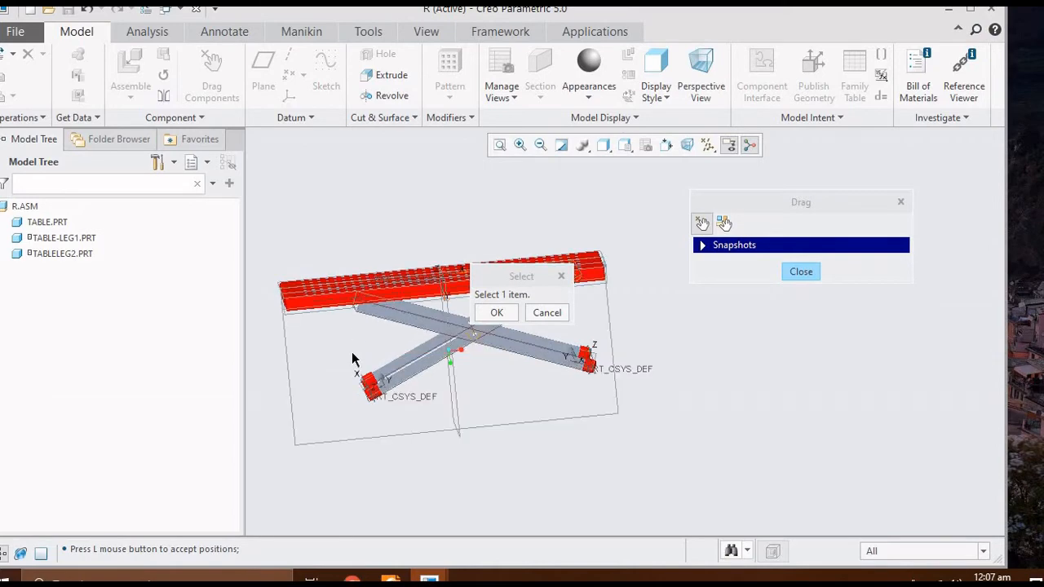
# - Move the crossed legs by the upper end that meets the tabletop's underside, and finish the Drag operation
pyautogui.scroll(-5, 353, 325)
pyautogui.scroll(3, 369, 365)
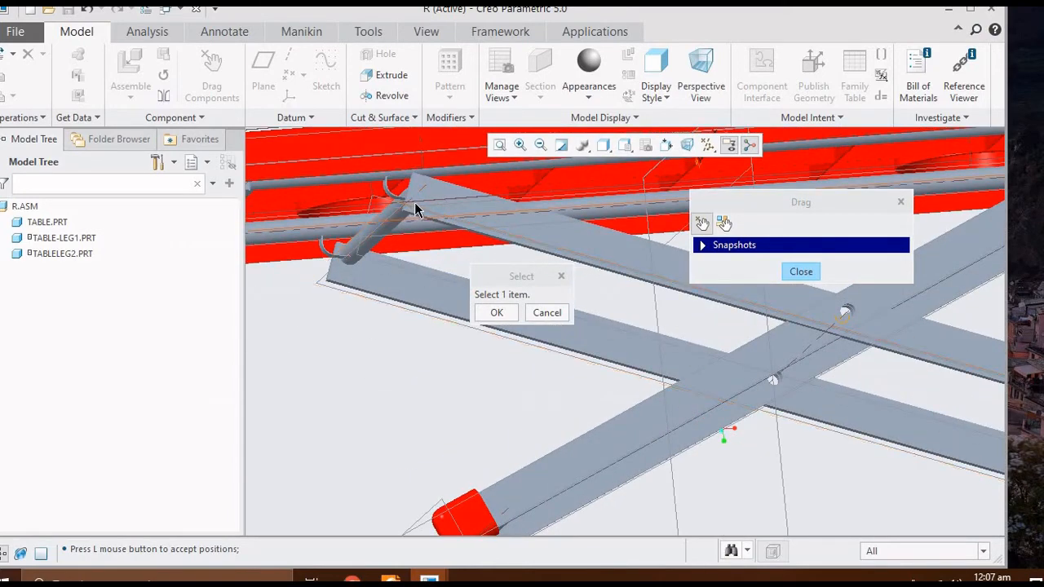
pyautogui.click(420, 204)
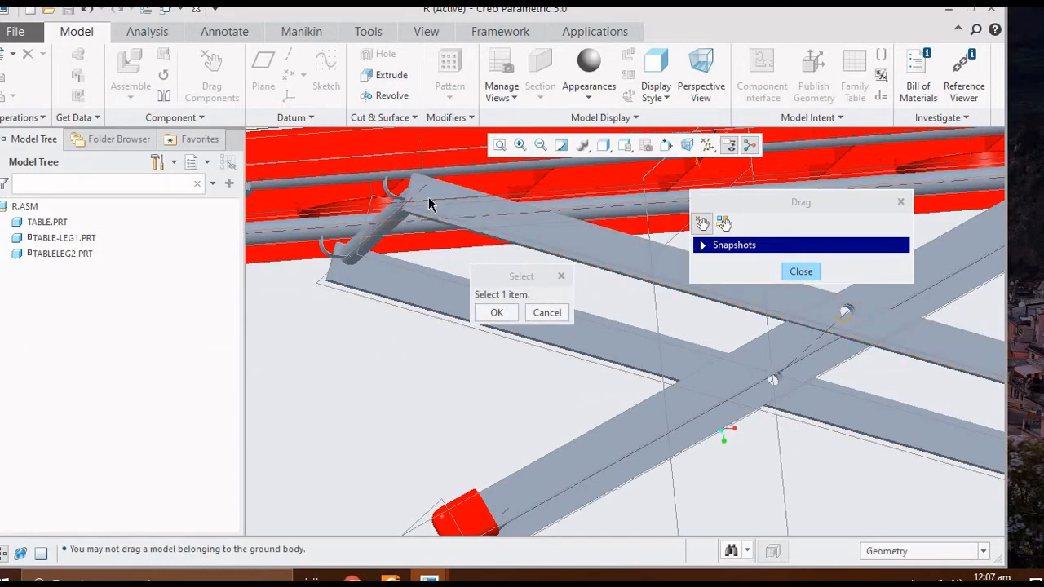
pyautogui.click(433, 209)
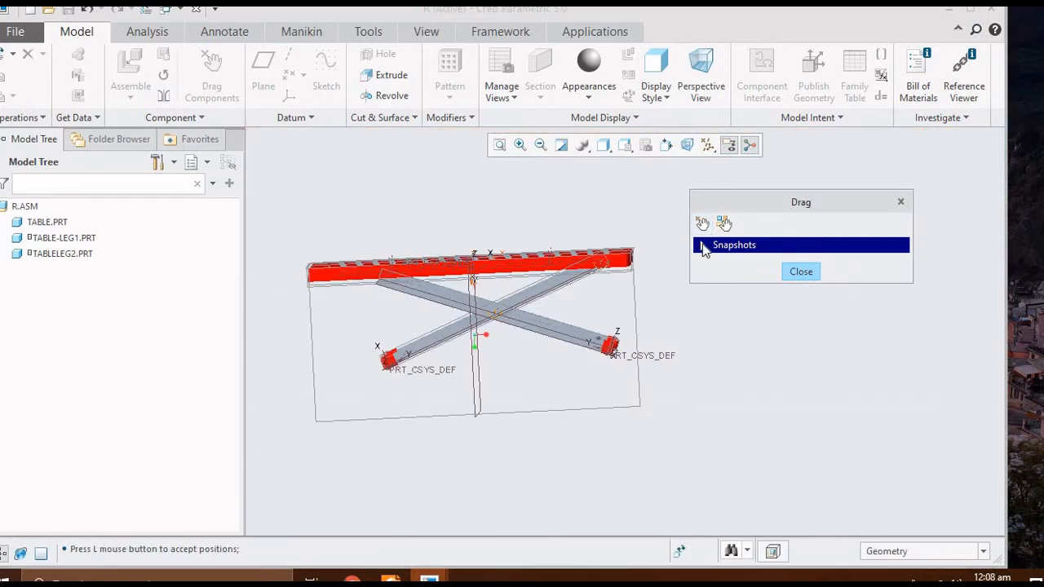
pyautogui.click(702, 245)
pyautogui.click(499, 313)
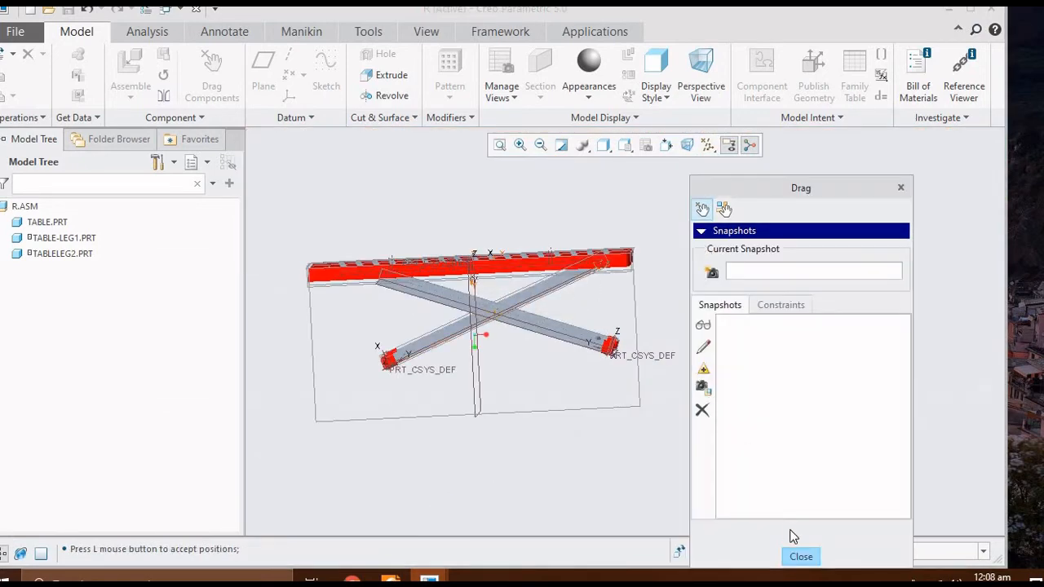
pyautogui.click(801, 557)
pyautogui.hotkey('ctrl', 'd')
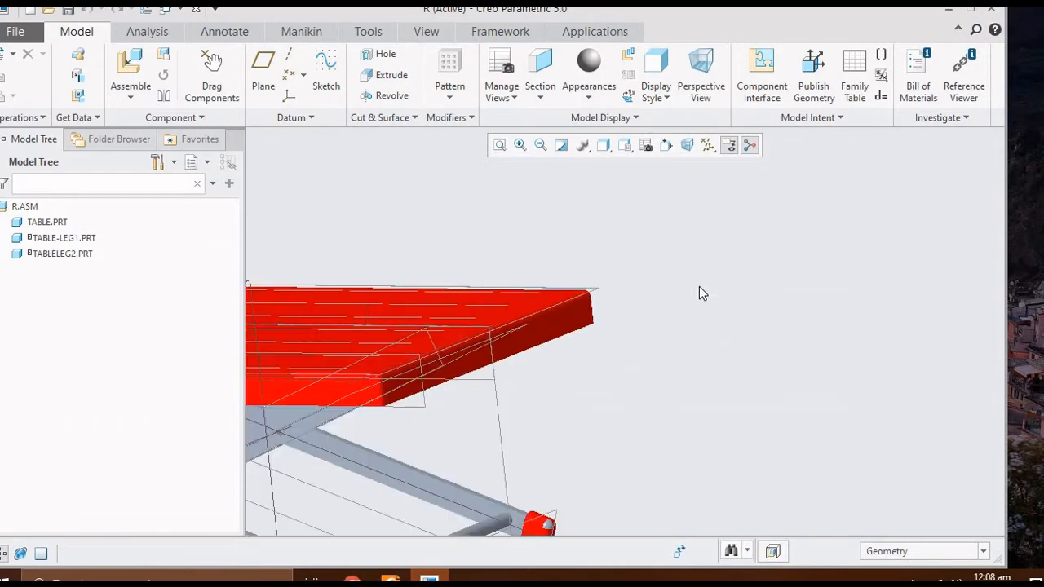
# - Insert pin.prt with a Pin connection, aligning it to the leg hole axis and matching it with the side bar's outer face, and accept it
pyautogui.click(129, 73)
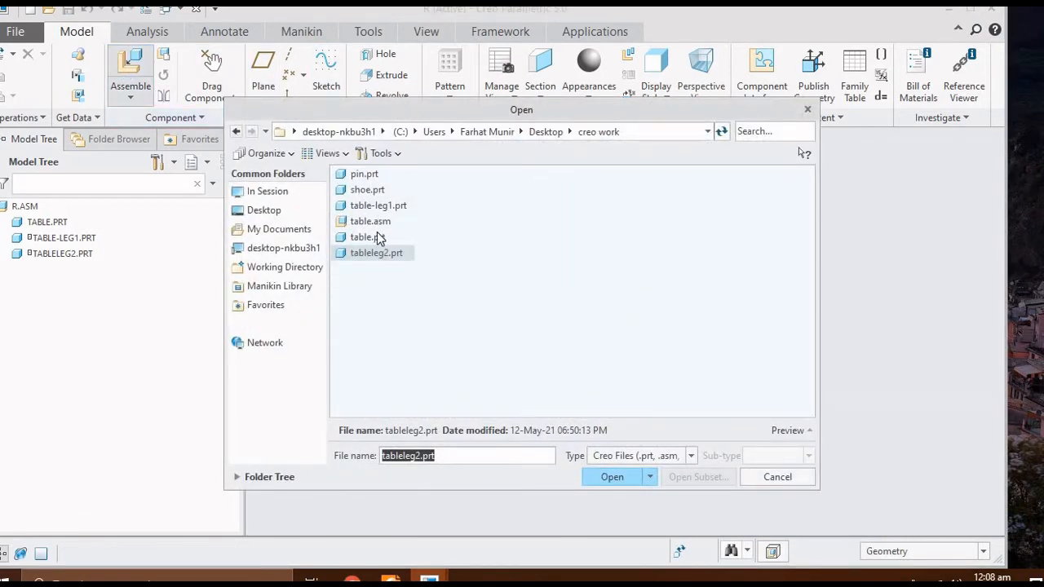
pyautogui.click(365, 175)
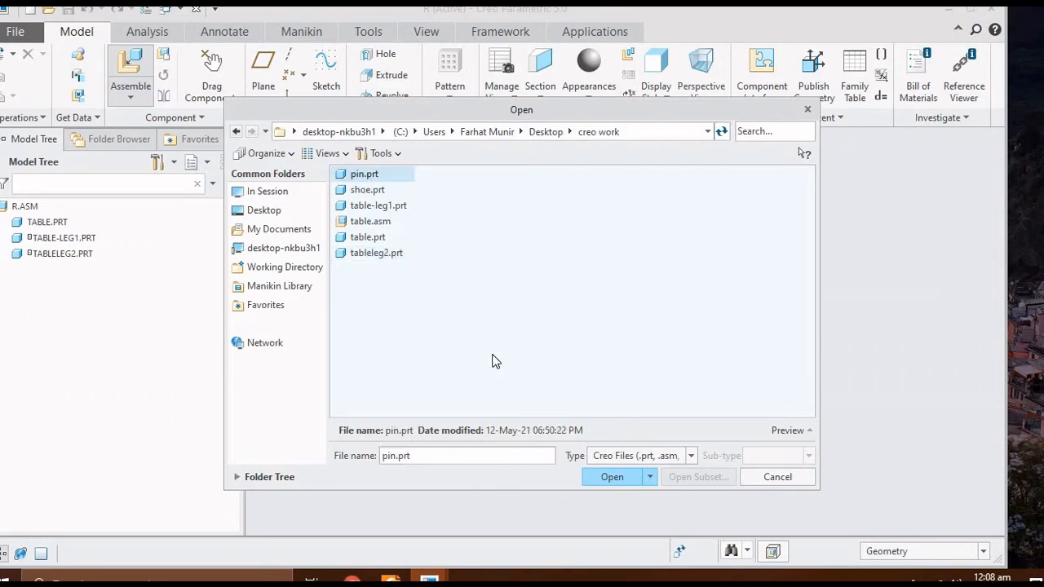
pyautogui.click(610, 476)
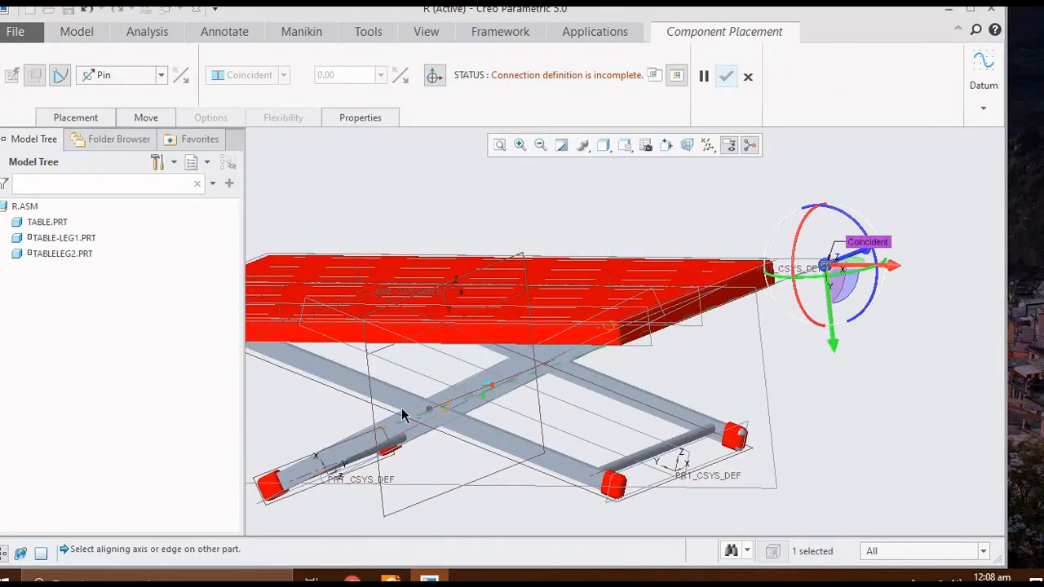
pyautogui.scroll(-8, 401, 414)
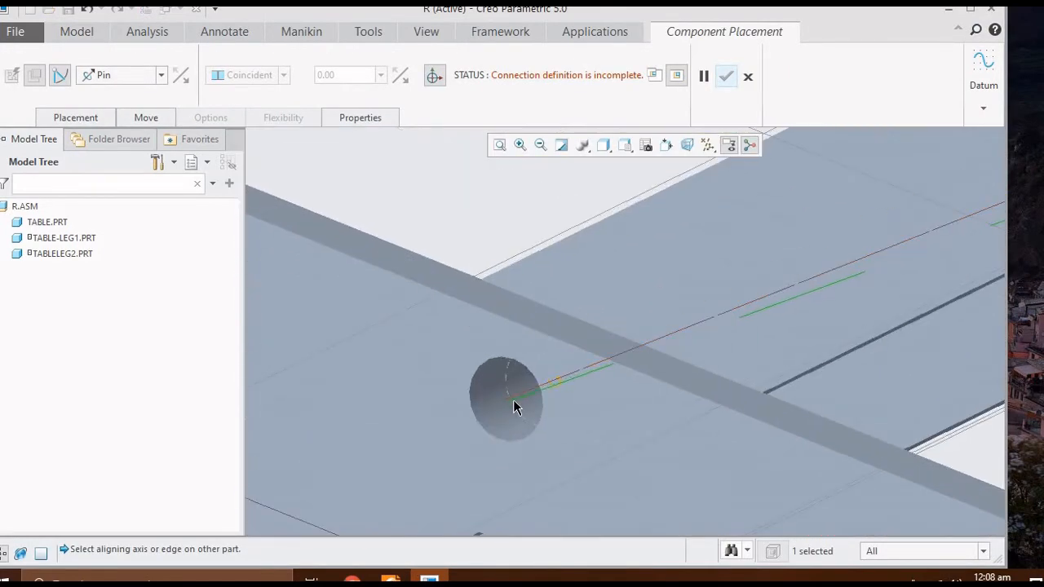
pyautogui.click(512, 398)
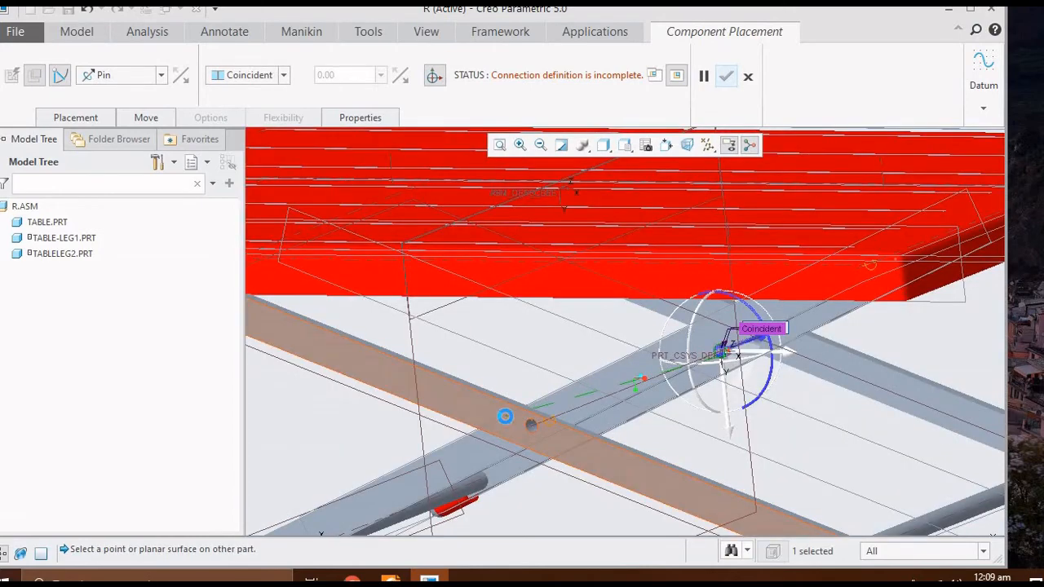
pyautogui.click(505, 416)
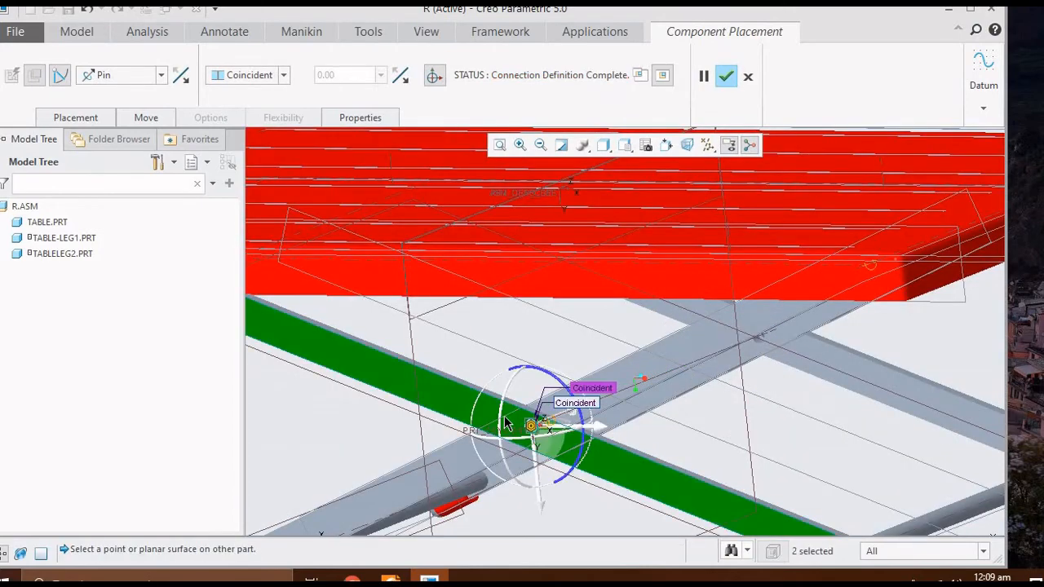
pyautogui.click(725, 84)
# - Insert a second pin.prt and relate it to the leg hole on the opposite side of the table with a Distance constraint
pyautogui.click(135, 65)
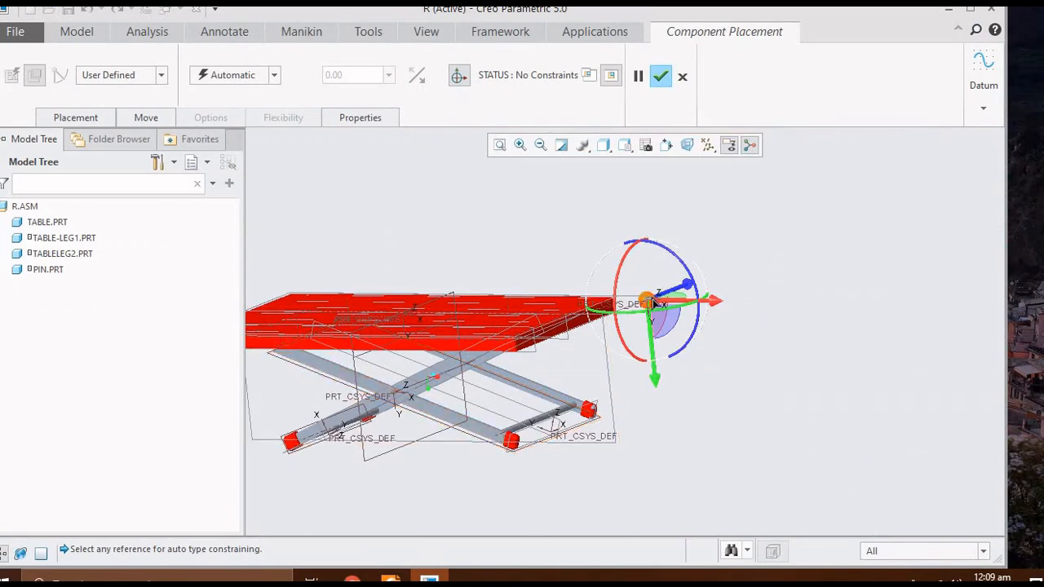
pyautogui.scroll(-8, 656, 300)
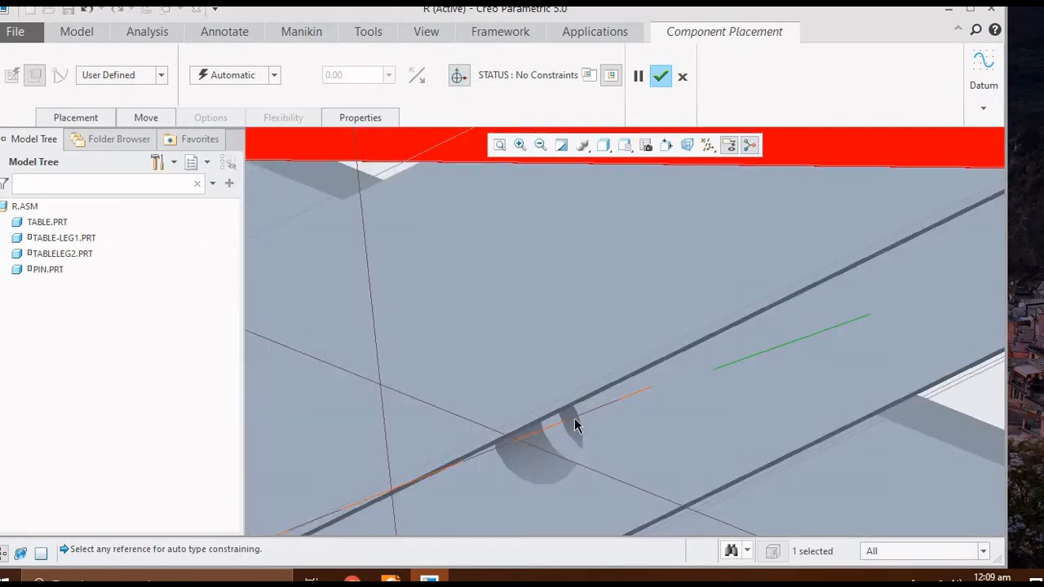
pyautogui.click(568, 421)
pyautogui.scroll(4, 502, 428)
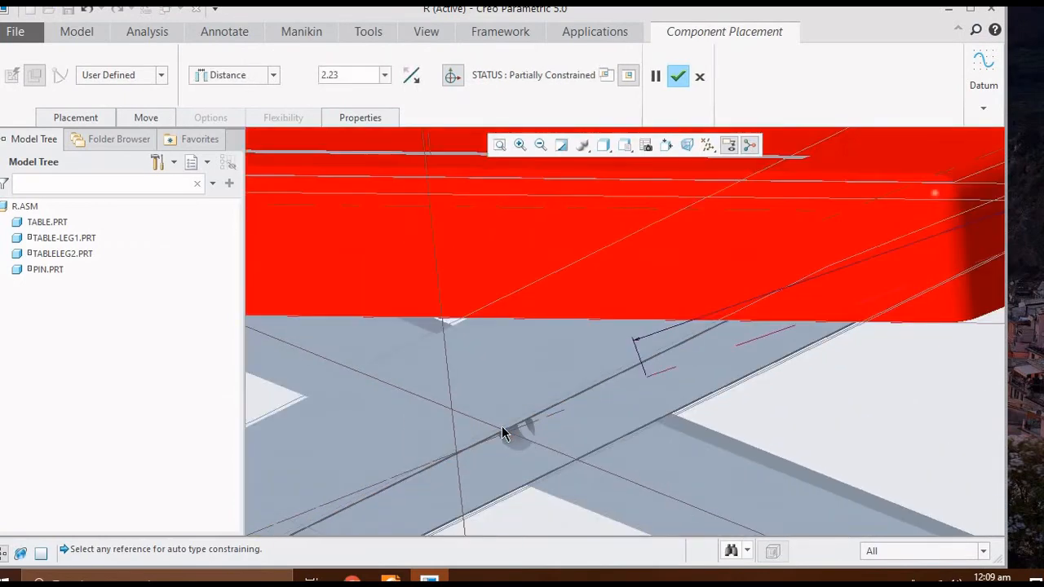
pyautogui.scroll(2, 541, 432)
pyautogui.scroll(3, 499, 426)
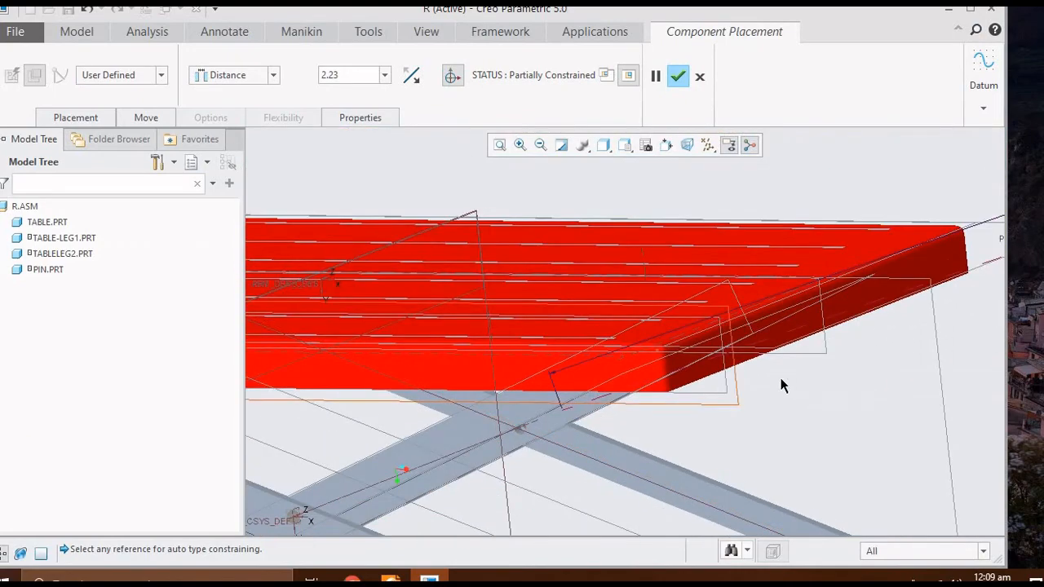
pyautogui.scroll(1, 569, 428)
# - Add a Coincident constraint between the second pin and the second leg's side bar, and accept the placement
pyautogui.scroll(-5, 971, 273)
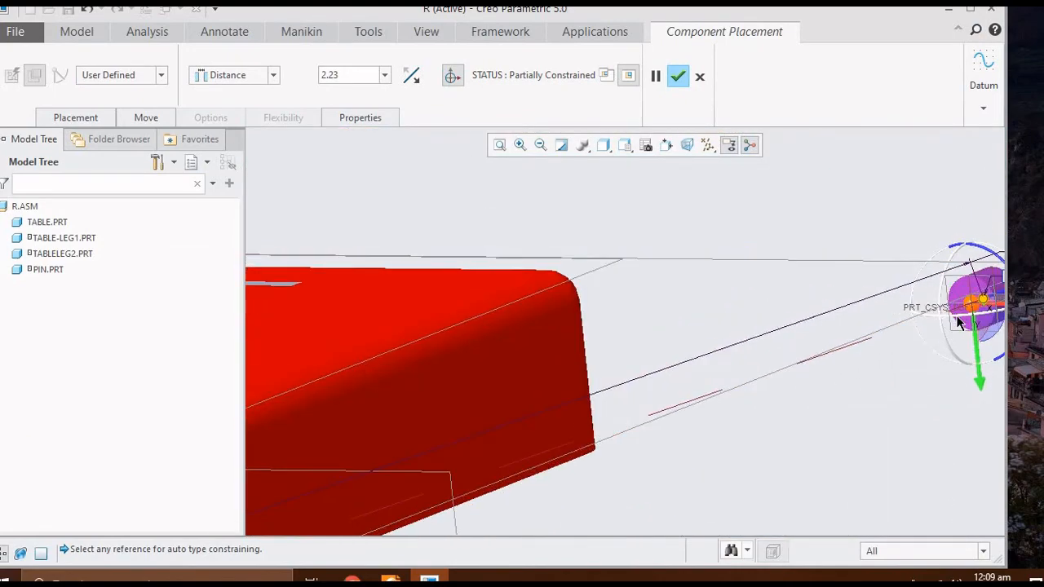
pyautogui.scroll(-2, 962, 297)
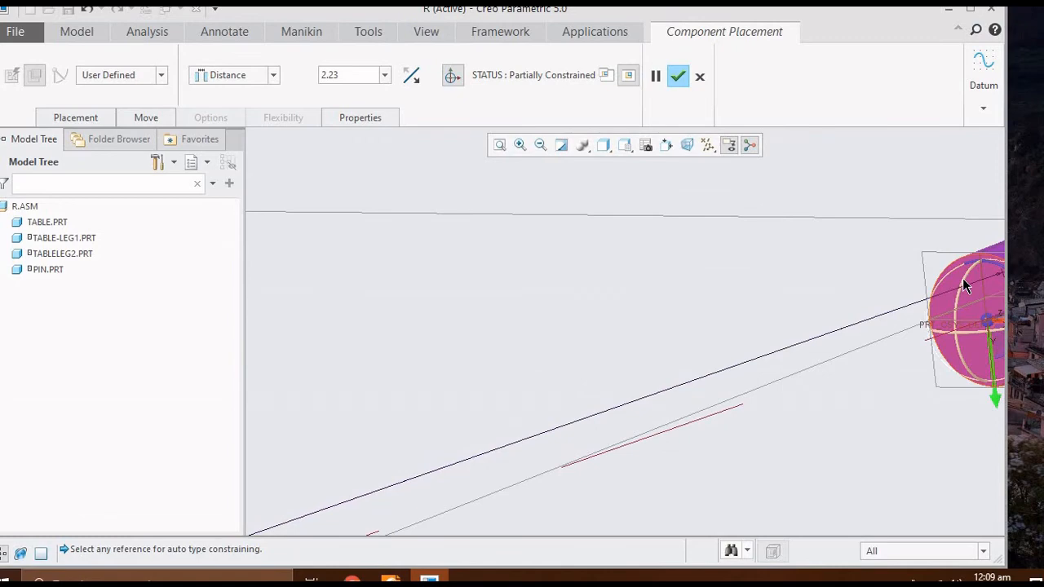
pyautogui.click(962, 279)
pyautogui.scroll(6, 791, 297)
pyautogui.click(769, 265)
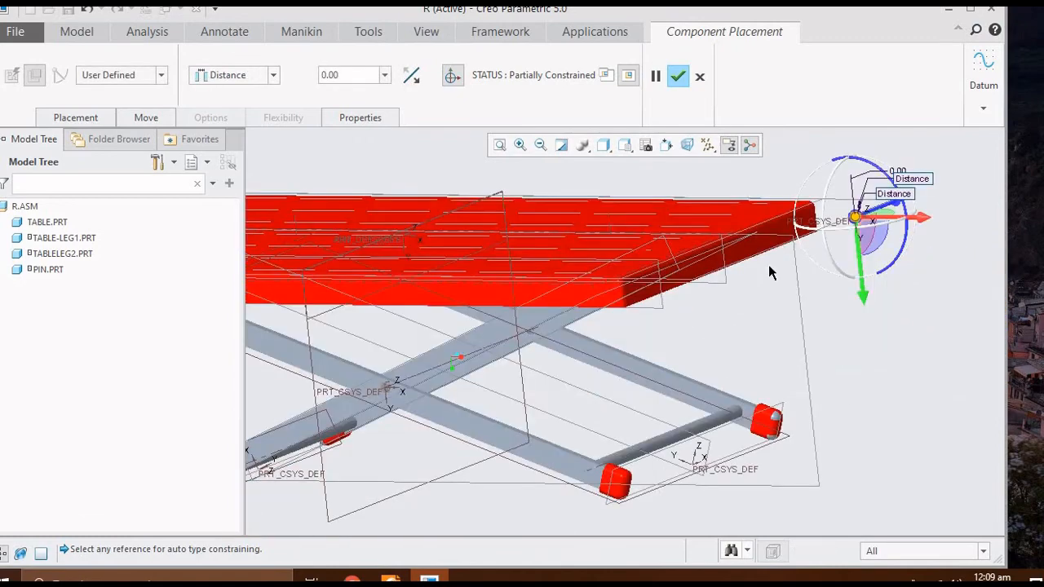
pyautogui.click(276, 76)
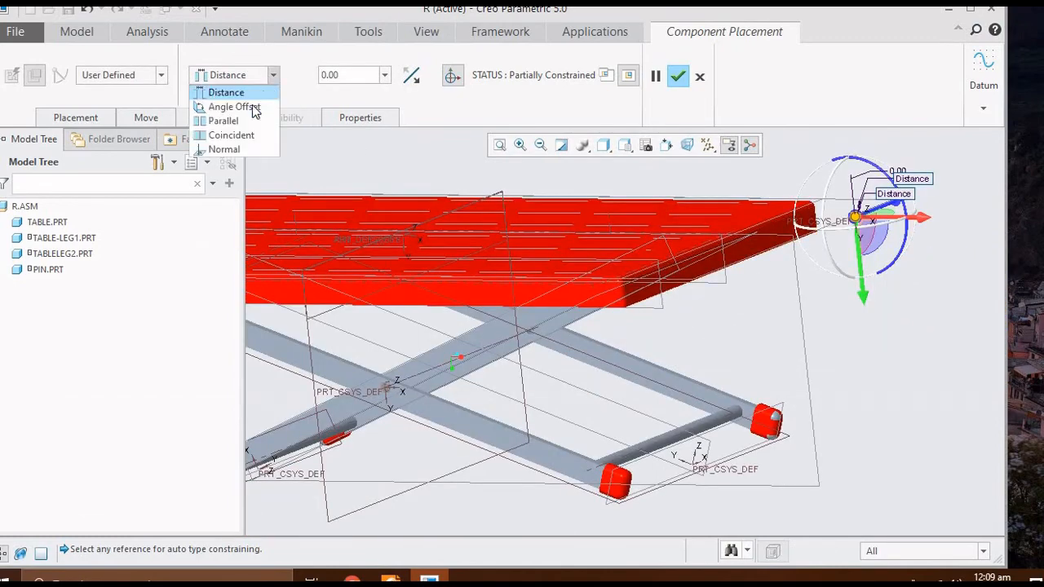
pyautogui.click(240, 135)
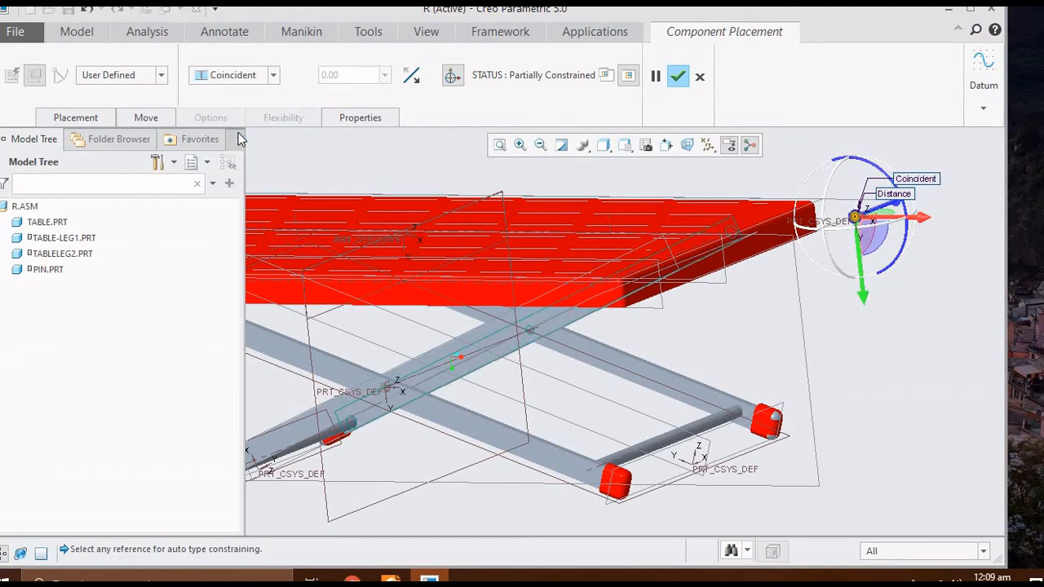
pyautogui.scroll(1, 730, 306)
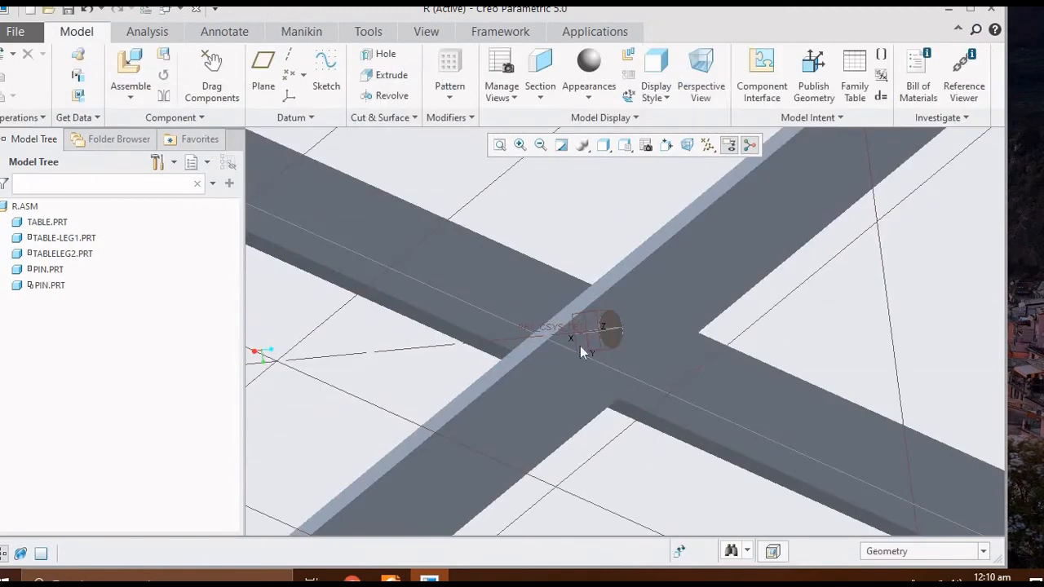
pyautogui.scroll(5, 580, 345)
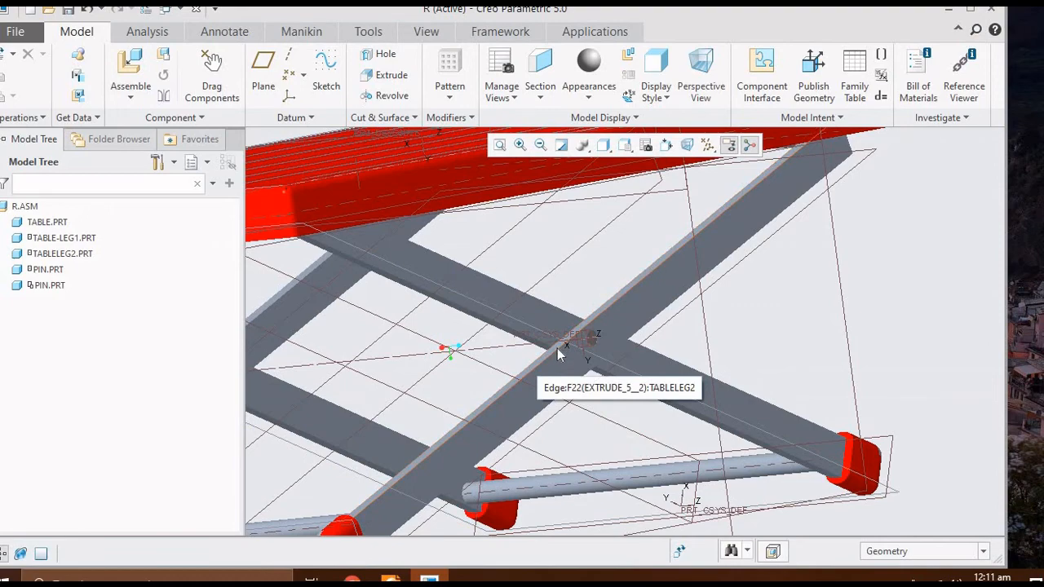
pyautogui.scroll(4, 558, 349)
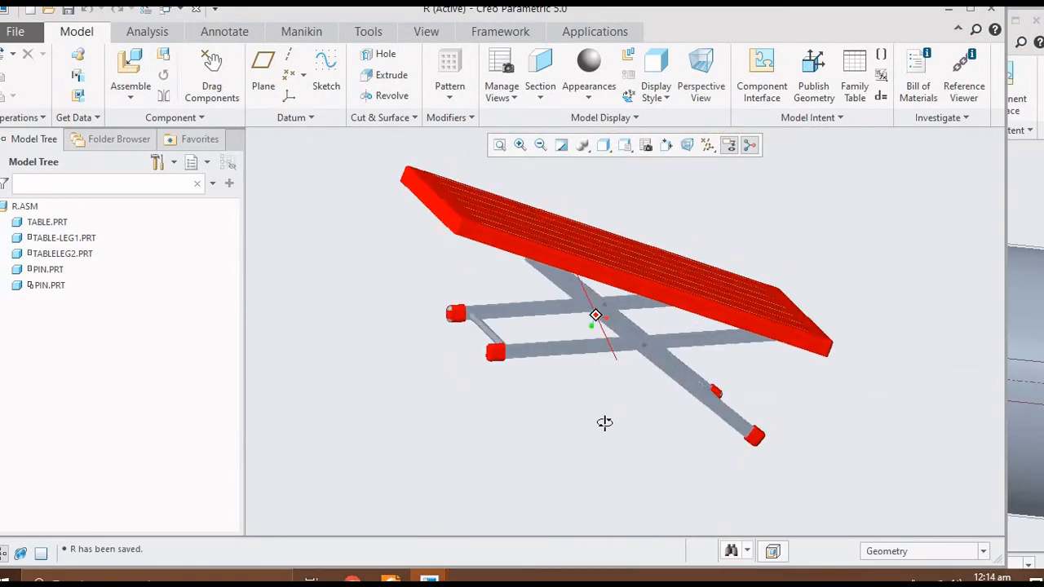
pyautogui.moveTo(604, 422); pyautogui.dragTo(746, 461, button='middle')
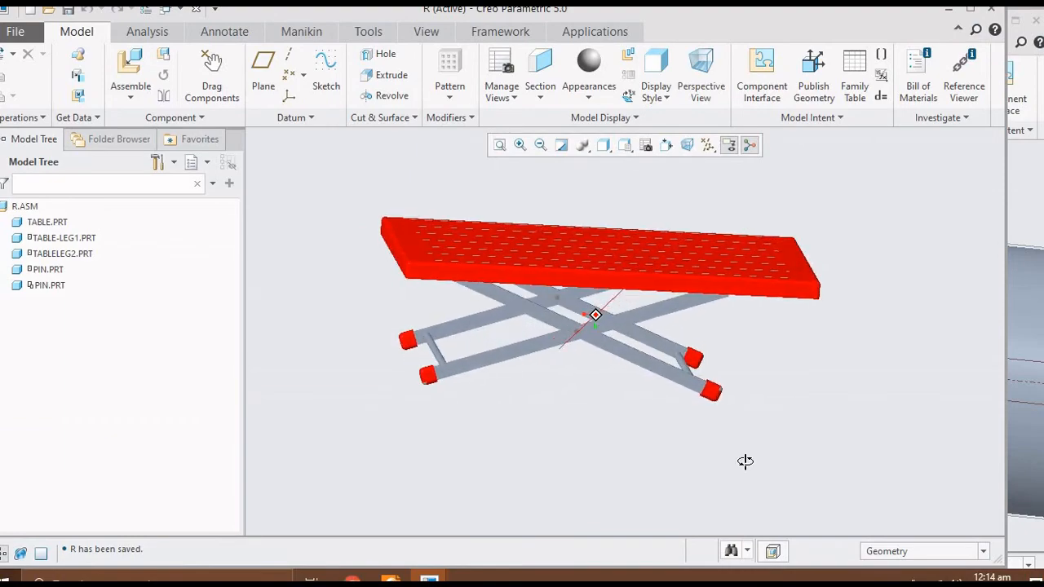
pyautogui.scroll(-5, 704, 272)
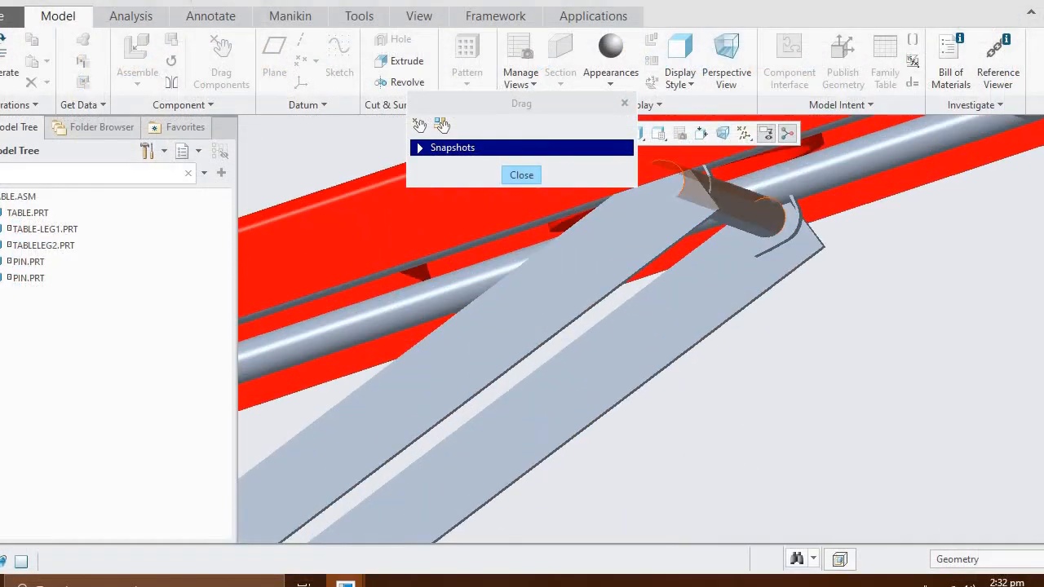
# - Use Drag Components on a leg's side bar to swing the crossed legs and demonstrate the table's folding movement
pyautogui.scroll(6, 832, 300)
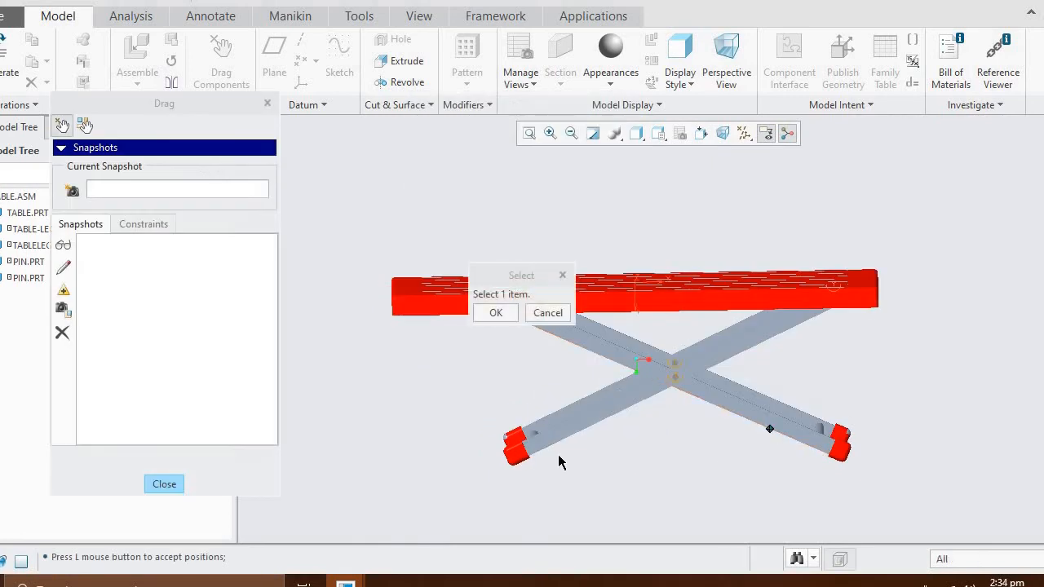
pyautogui.moveTo(560, 459); pyautogui.dragTo(617, 433, button='middle')
pyautogui.middleClick(650, 423)
pyautogui.click(220, 73)
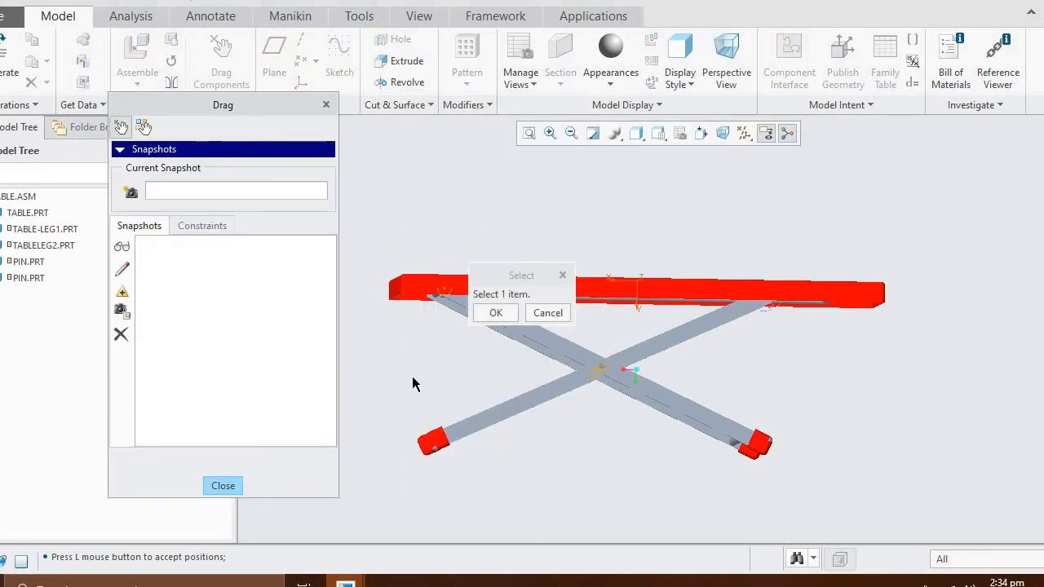
pyautogui.click(488, 415)
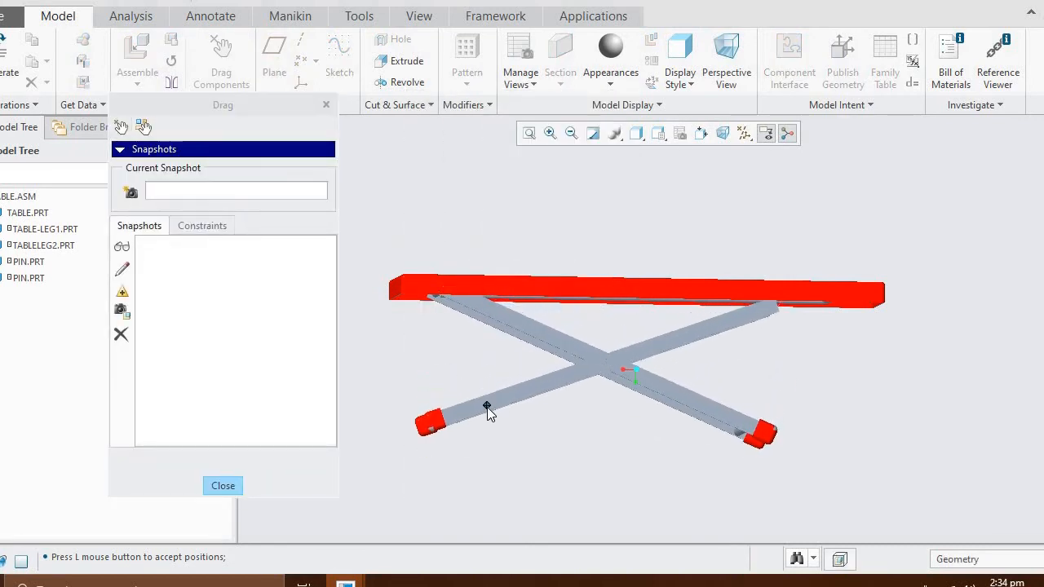
pyautogui.click(488, 419)
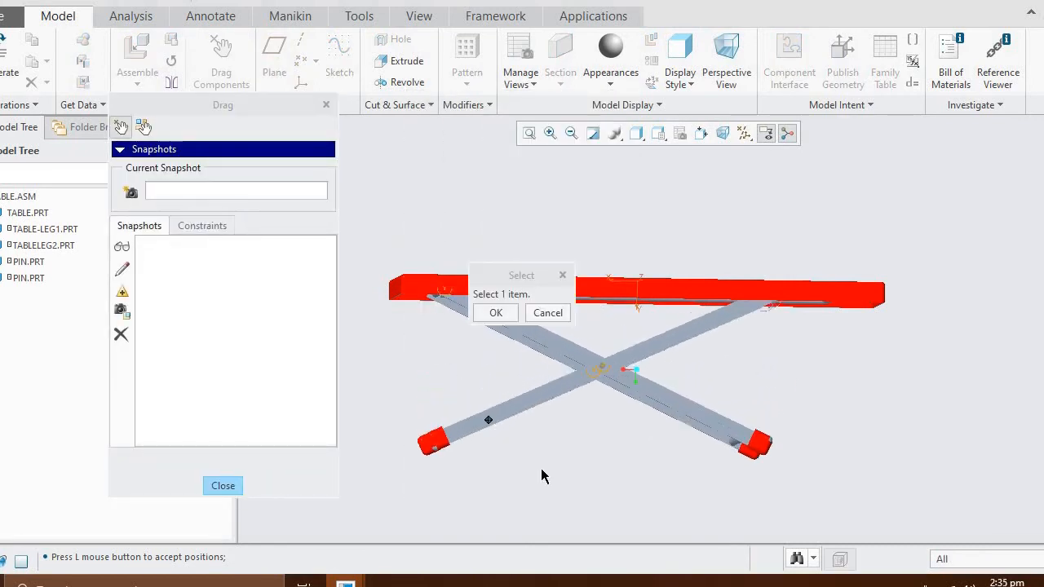
pyautogui.moveTo(541, 471); pyautogui.dragTo(541, 483, button='middle')
pyautogui.click(510, 425)
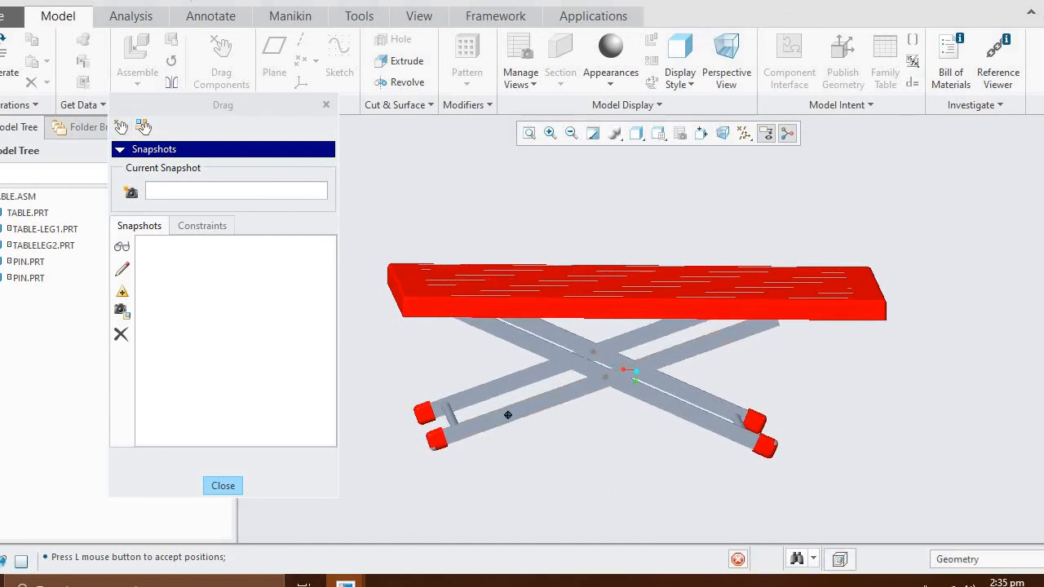